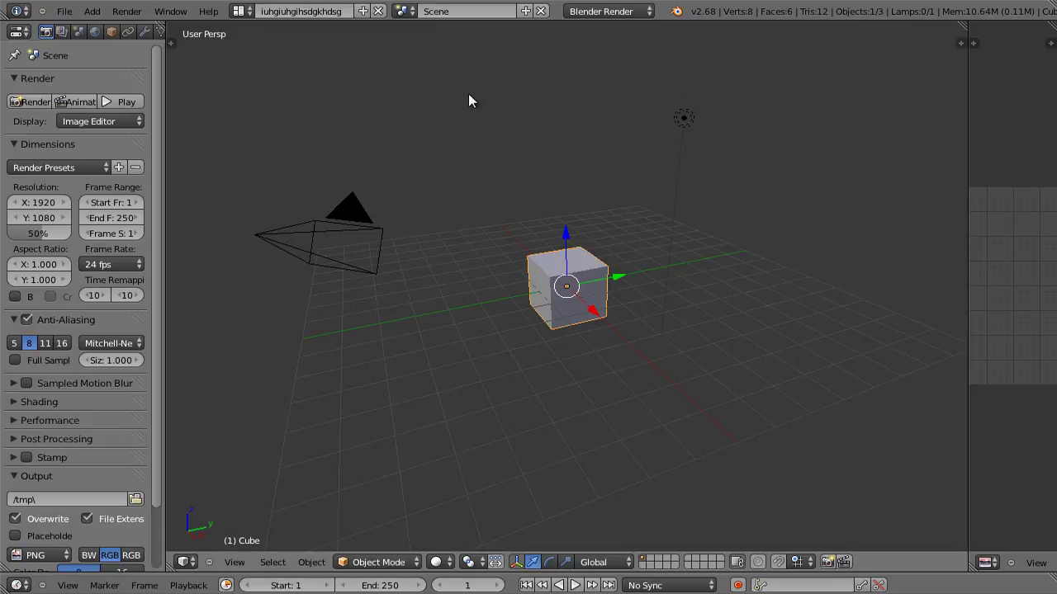
- Open User Preferences from the File menu and move the window slightly higher over the scene
{"action": "left_click", "coordinate": [63, 11]}
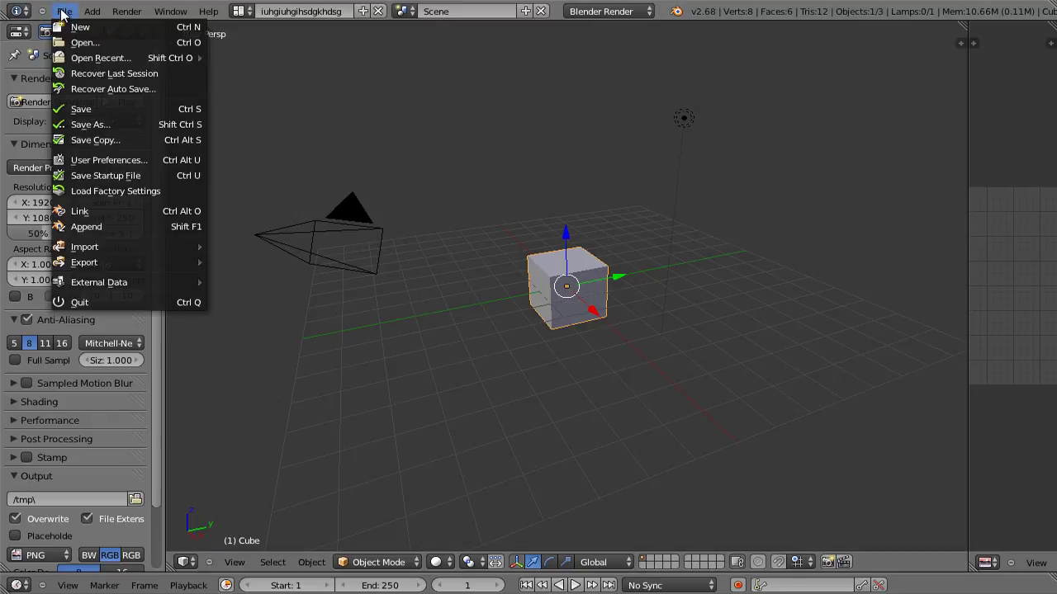
{"action": "left_click", "coordinate": [137, 160]}
{"action": "left_click", "coordinate": [651, 104]}
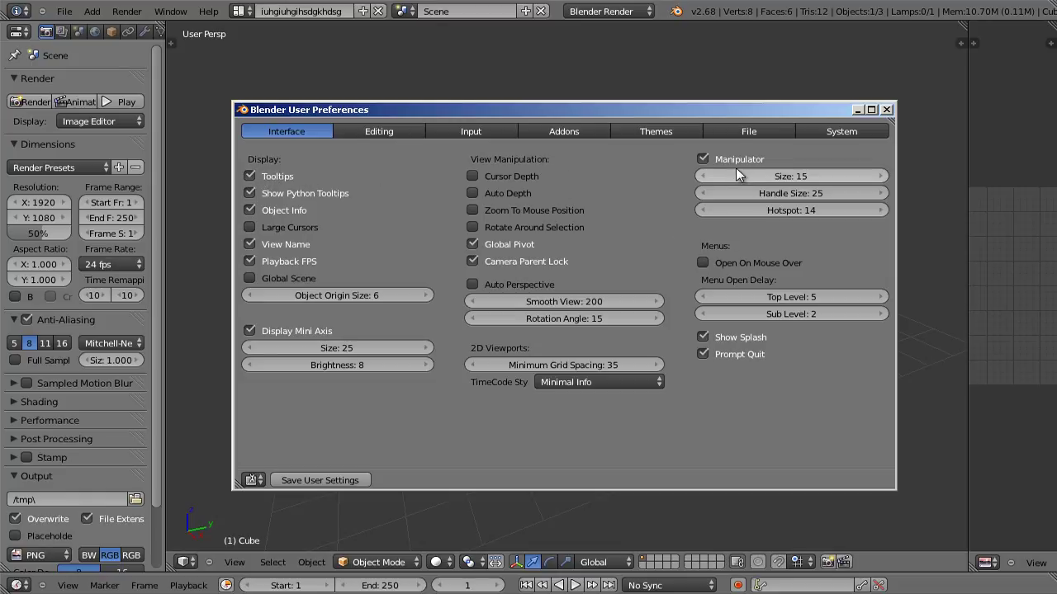
{"action": "left_click_drag", "start_coordinate": [648, 111], "coordinate": [631, 102]}
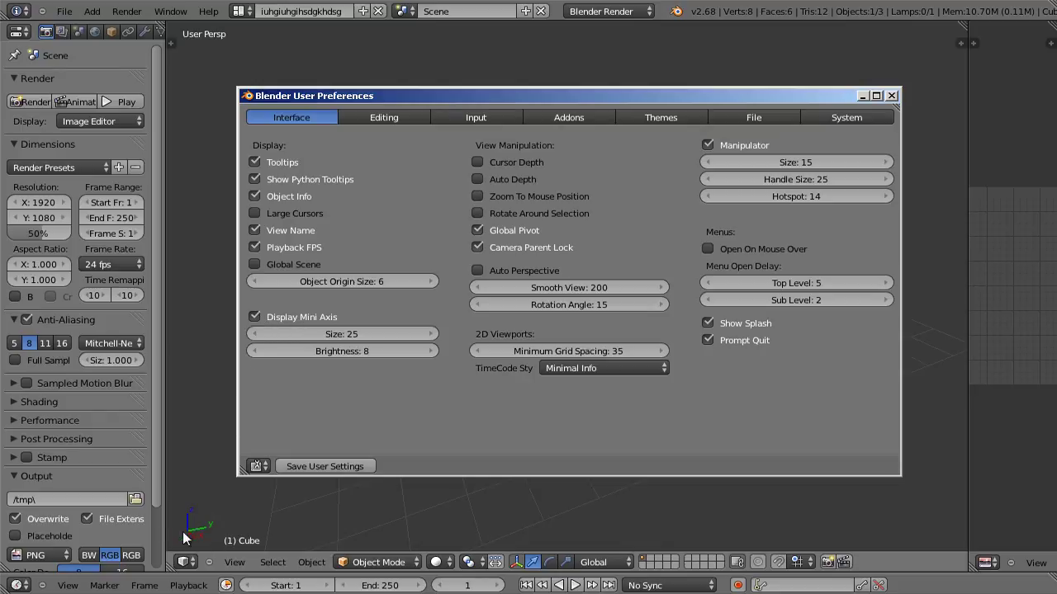
- Toggle Display Mini Axis off and on, keep its size at 25, enable Auto Depth, and close preferences
{"action": "left_click", "coordinate": [254, 316]}
{"action": "left_click", "coordinate": [254, 316]}
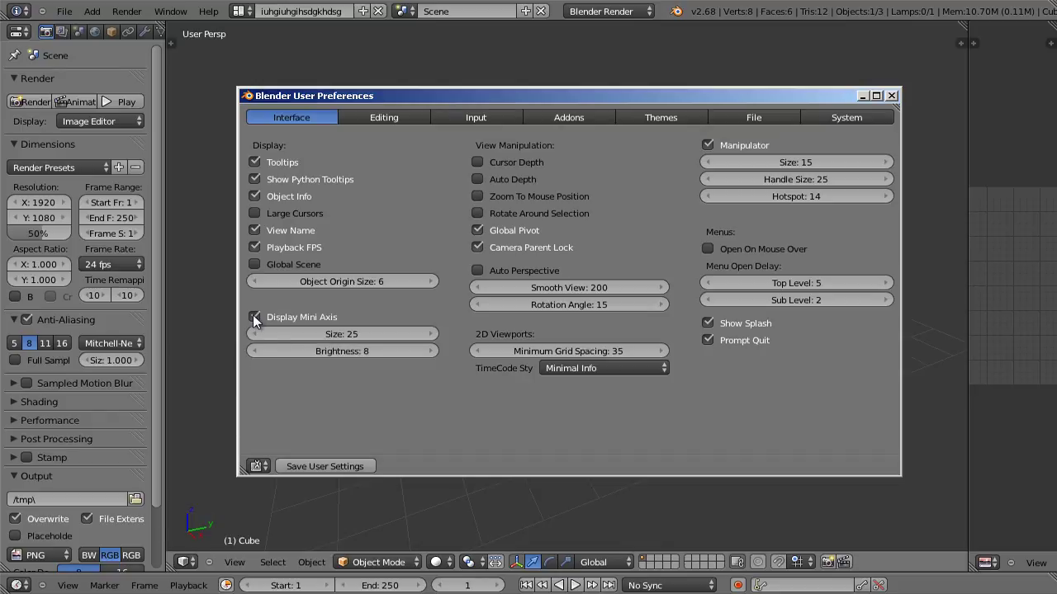
{"action": "left_click_drag", "start_coordinate": [291, 328], "coordinate": [440, 330]}
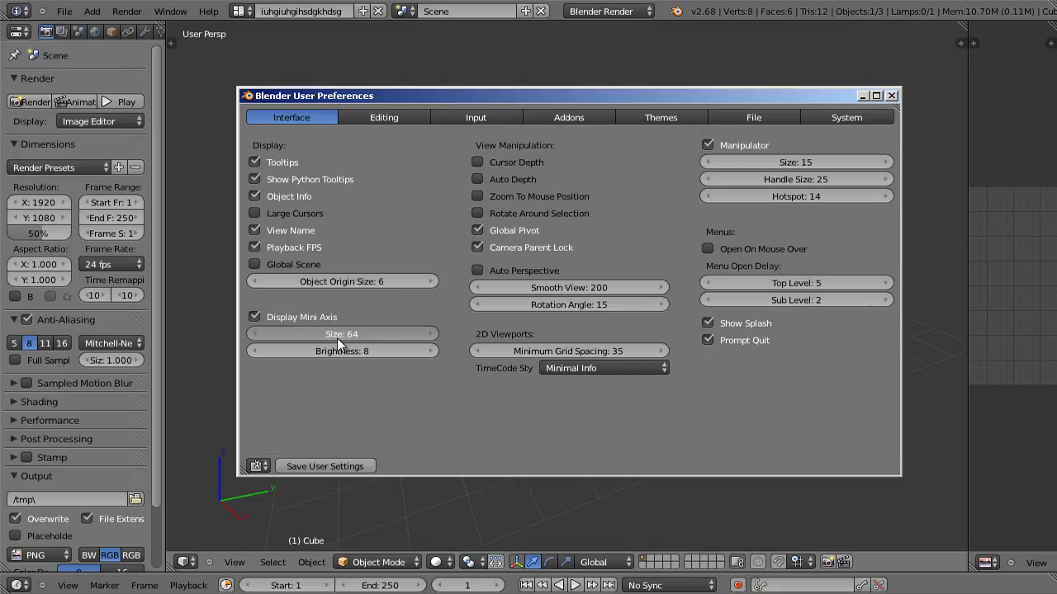
{"action": "left_click", "coordinate": [337, 335]}
{"action": "type", "text": "25"}
{"action": "key", "text": "Return"}
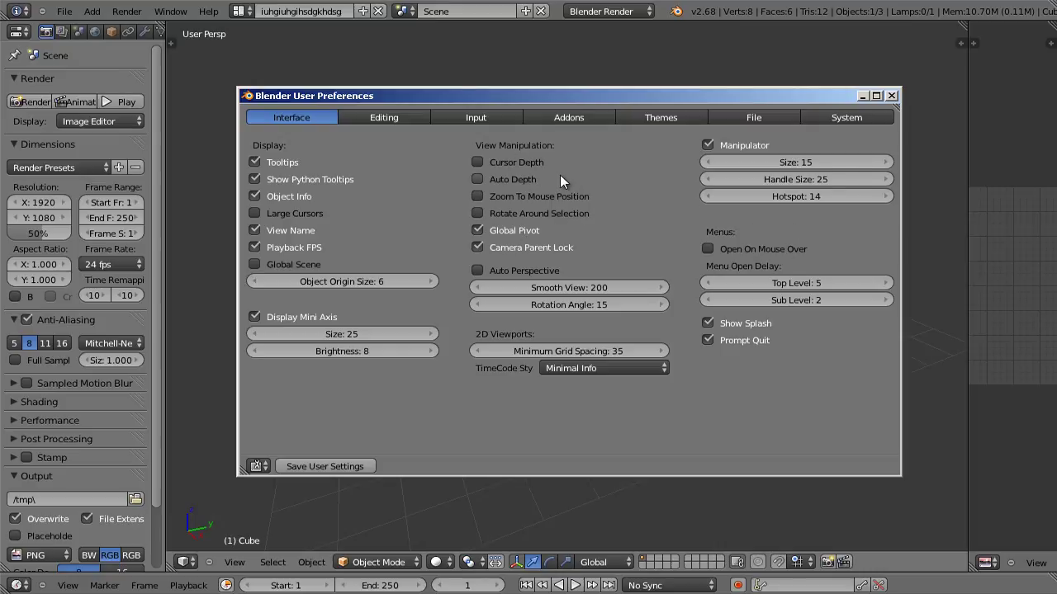
{"action": "left_click", "coordinate": [481, 180]}
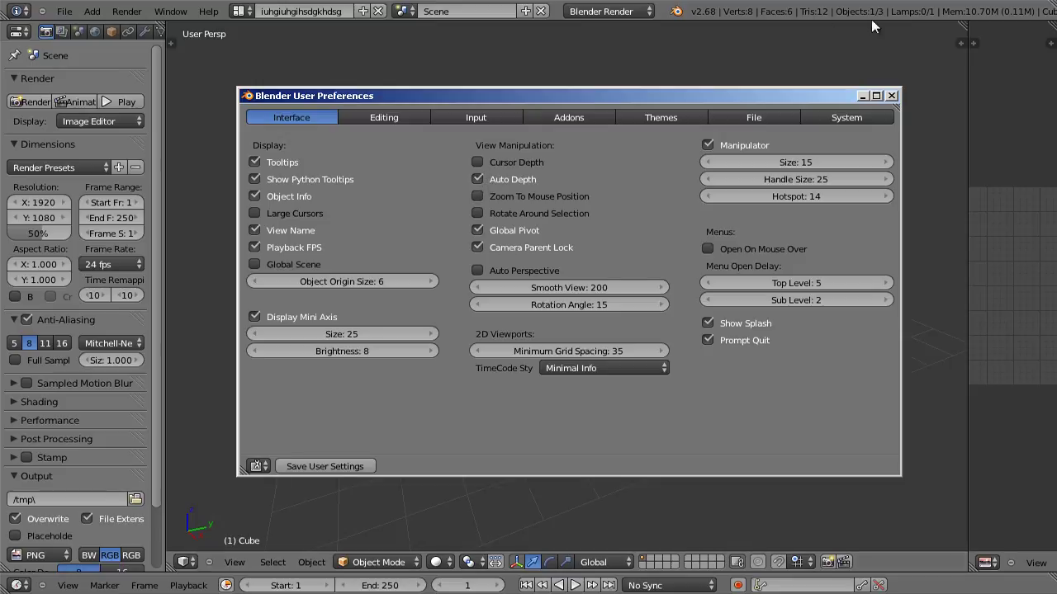
{"action": "left_click", "coordinate": [860, 95]}
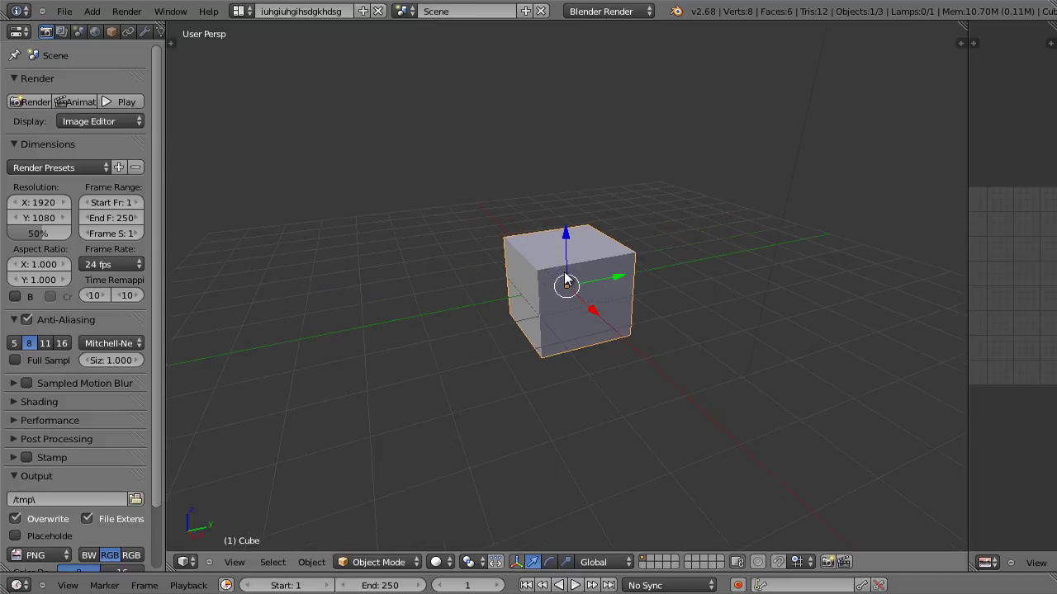
- Duplicate the cube four times, placing copies upper-left, upper-right, lower-right and lower-left
{"action": "scroll", "coordinate": [567, 280], "scroll_direction": "up", "scroll_amount": 2}
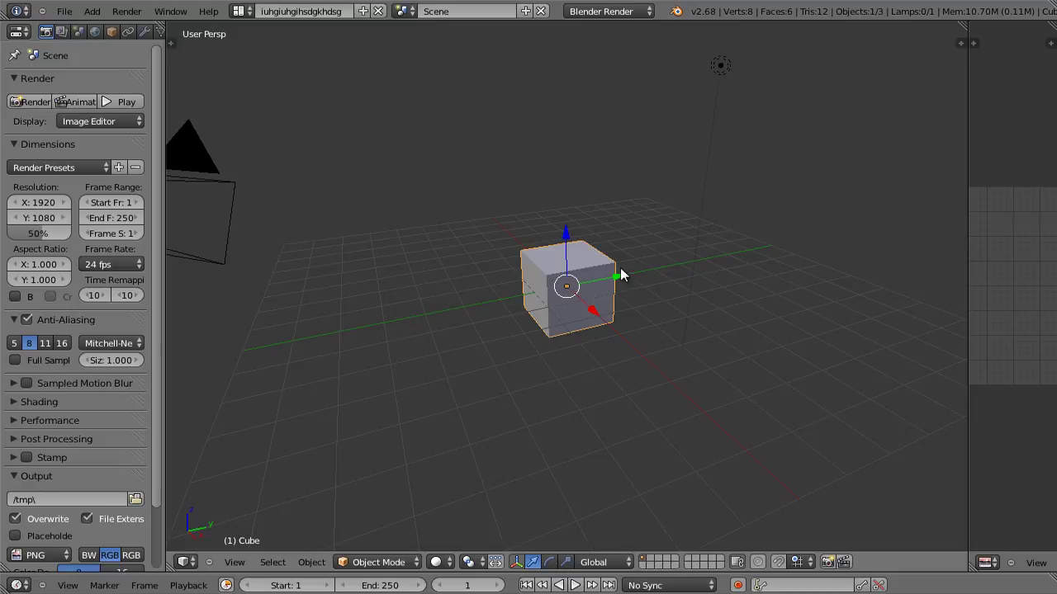
{"action": "key", "text": "shift+d"}
{"action": "left_click", "coordinate": [394, 149]}
{"action": "key", "text": "shift+d"}
{"action": "left_click", "coordinate": [878, 135]}
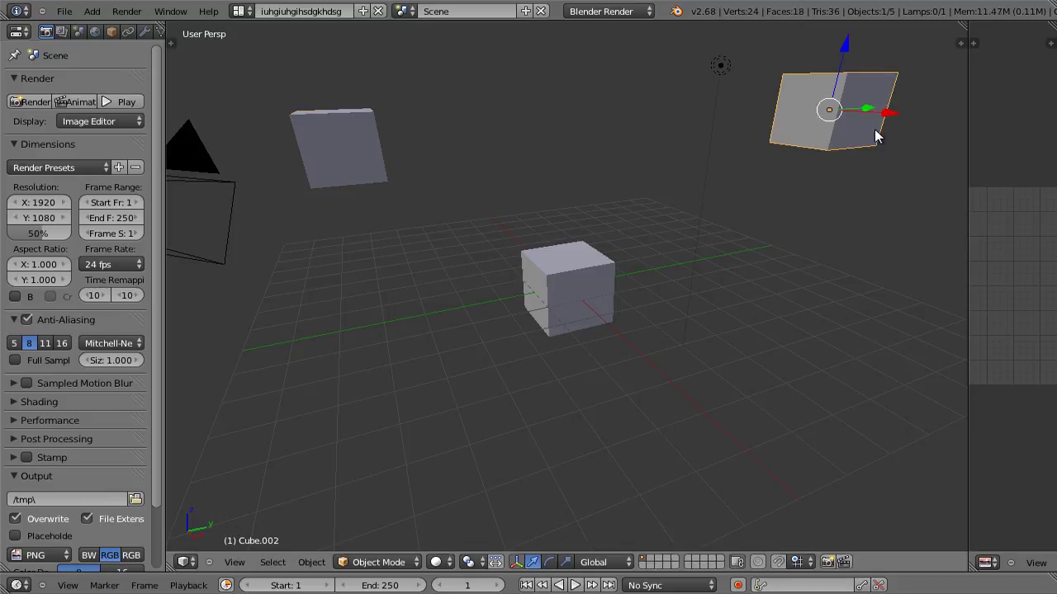
{"action": "key", "text": "shift+d"}
{"action": "left_click", "coordinate": [871, 417]}
{"action": "key", "text": "shift+d"}
{"action": "left_click", "coordinate": [366, 437]}
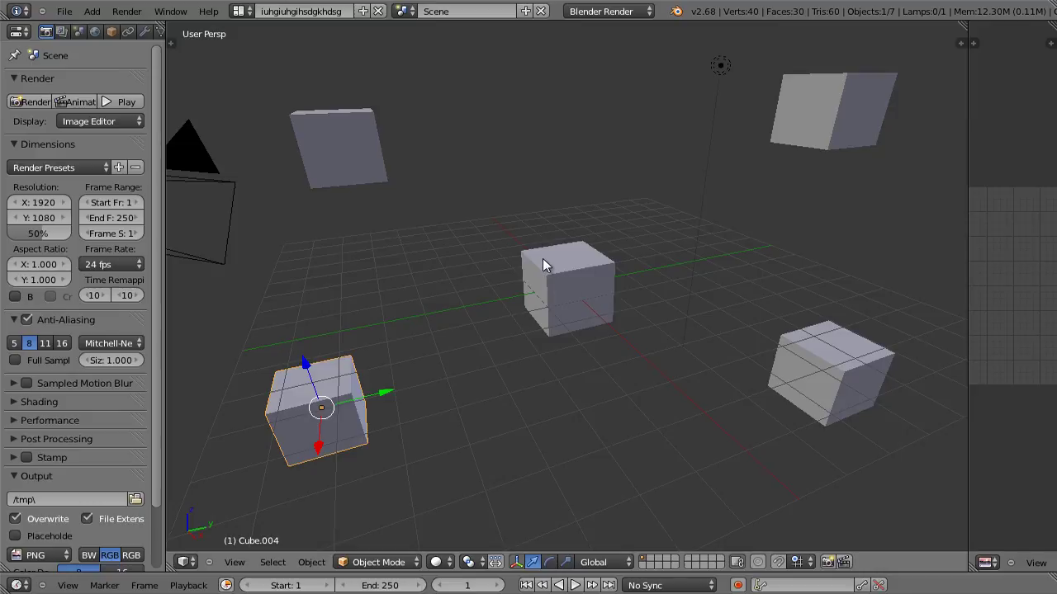
{"action": "mouse_move", "coordinate": [542, 258]}
{"action": "middle_mouse_down"}
{"action": "mouse_move", "coordinate": [672, 255]}
{"action": "mouse_move", "coordinate": [550, 259]}
{"action": "mouse_move", "coordinate": [403, 240]}
{"action": "mouse_move", "coordinate": [592, 198]}
{"action": "mouse_move", "coordinate": [761, 190]}
{"action": "mouse_move", "coordinate": [598, 263]}
{"action": "mouse_move", "coordinate": [460, 210]}
{"action": "mouse_move", "coordinate": [630, 165]}
{"action": "mouse_move", "coordinate": [591, 262]}
{"action": "mouse_move", "coordinate": [615, 211]}
{"action": "mouse_move", "coordinate": [537, 283]}
{"action": "mouse_move", "coordinate": [554, 233]}
{"action": "mouse_move", "coordinate": [548, 248]}
{"action": "middle_mouse_up"}
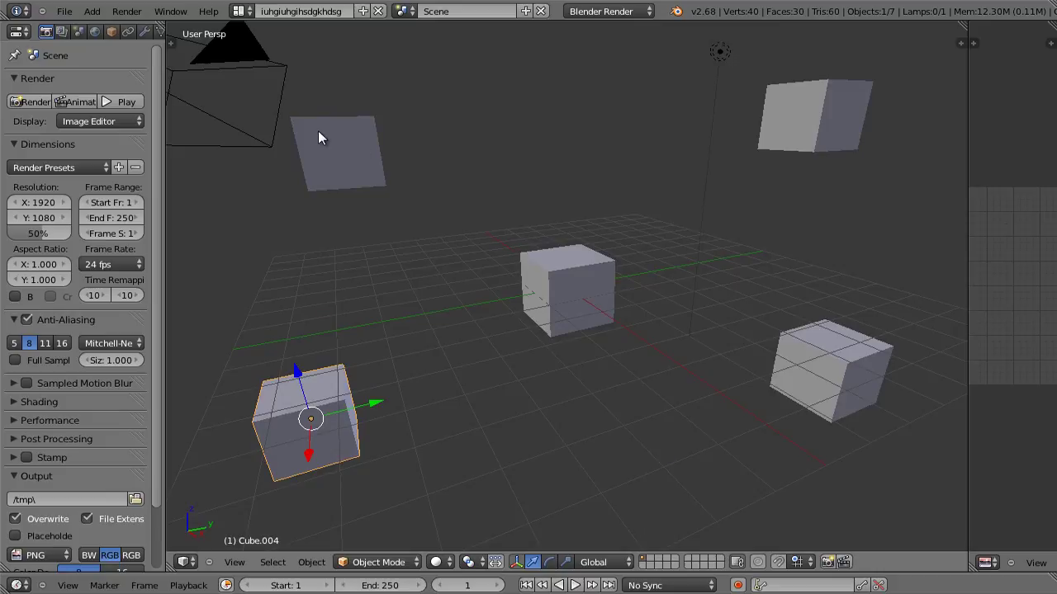
{"action": "middle_click_drag", "start_coordinate": [319, 135], "coordinate": [730, 285]}
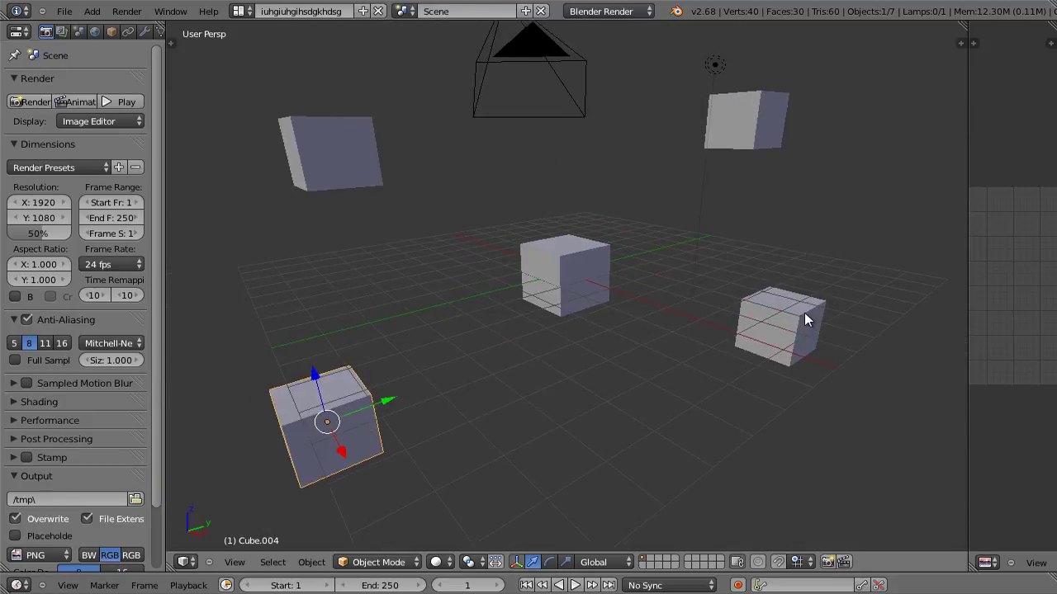
{"action": "middle_click_drag", "start_coordinate": [807, 320], "coordinate": [760, 319]}
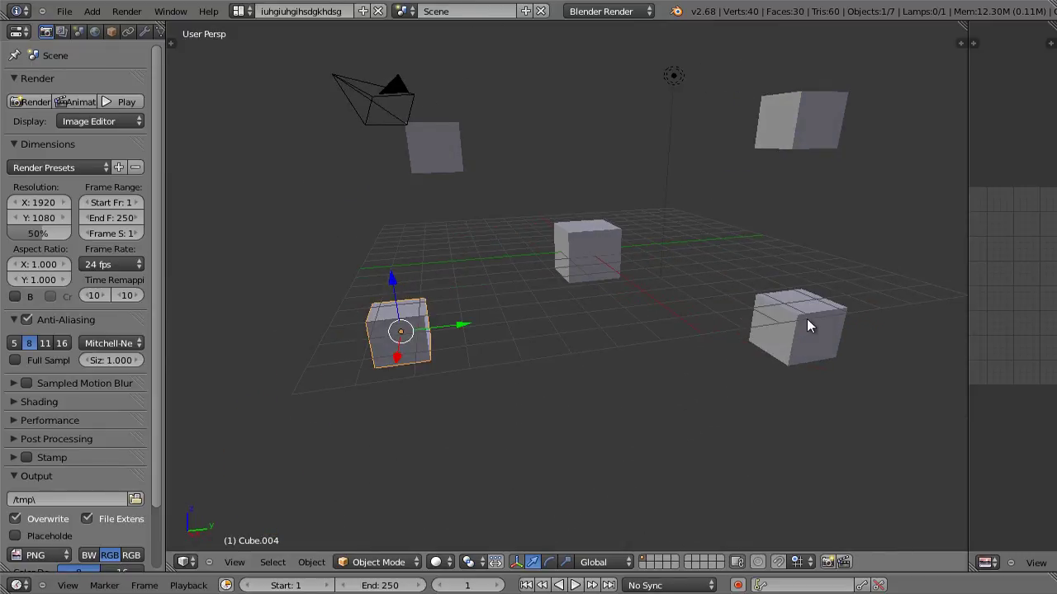
{"action": "middle_click_drag", "start_coordinate": [798, 314], "coordinate": [397, 392]}
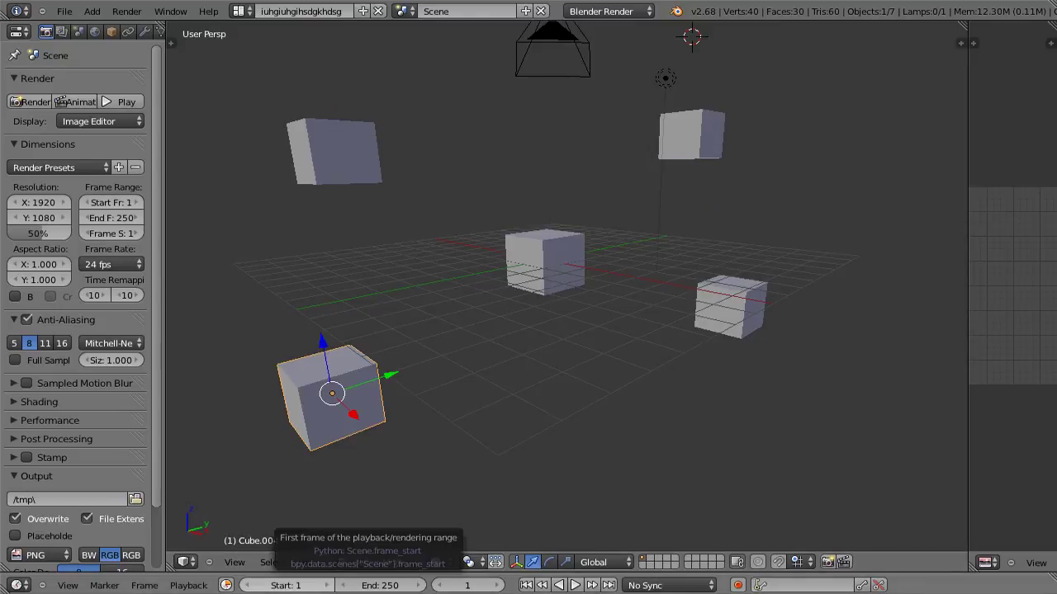
- Turn Auto Depth off via Ctrl+Alt+U, close preferences, and orbit around the cubes
{"action": "key", "text": "ctrl+alt+u"}
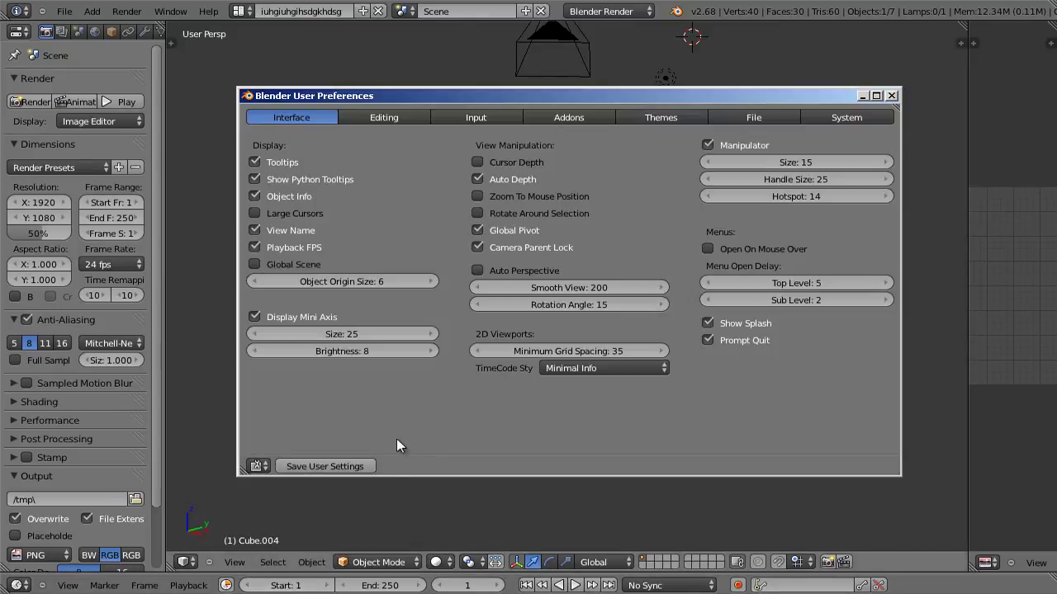
{"action": "left_click", "coordinate": [478, 179]}
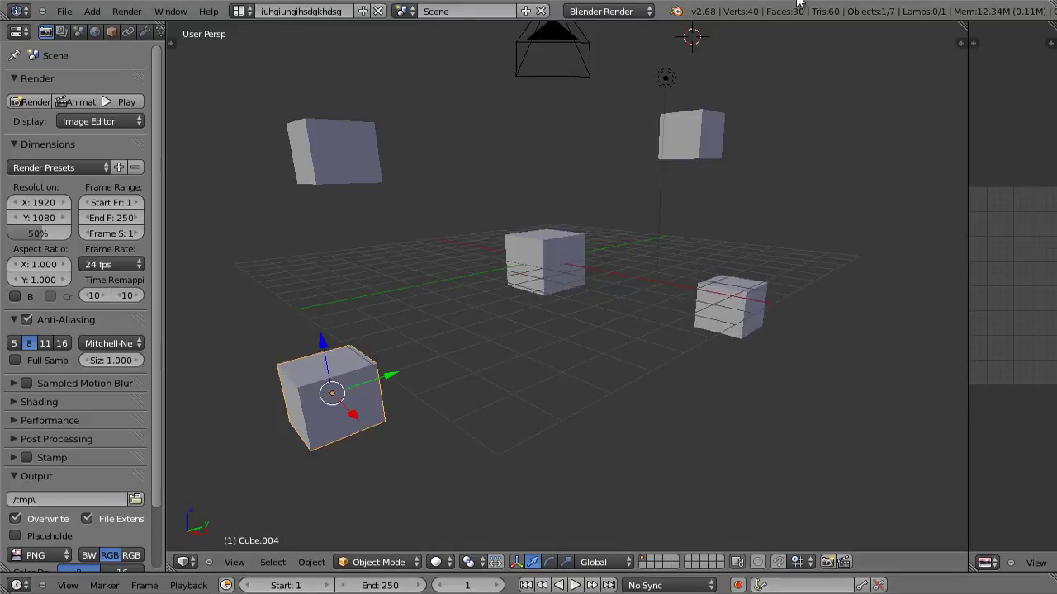
{"action": "left_click", "coordinate": [862, 96]}
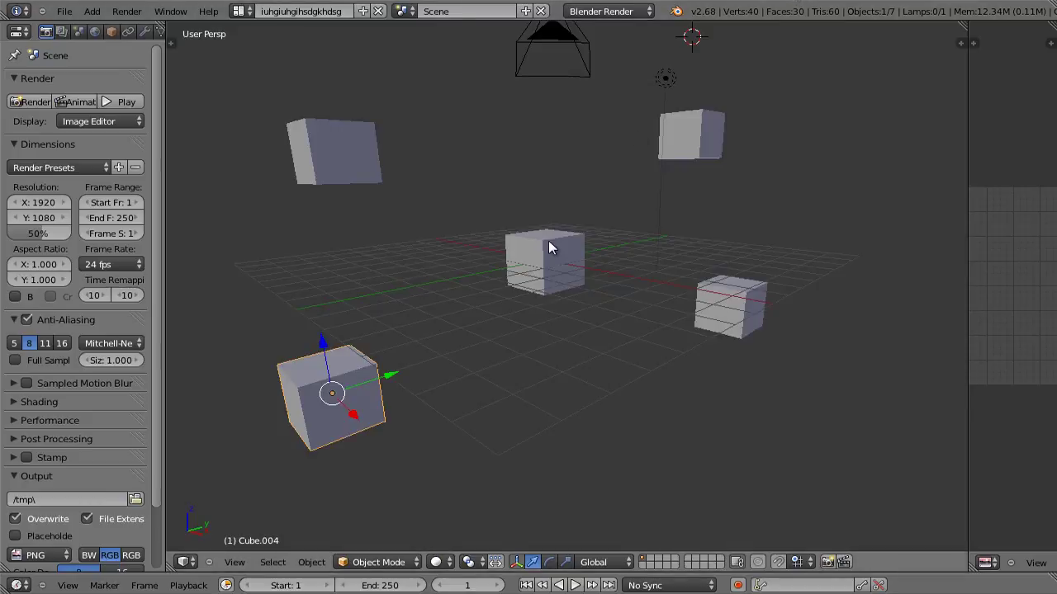
{"action": "middle_click_drag", "start_coordinate": [548, 240], "coordinate": [351, 167]}
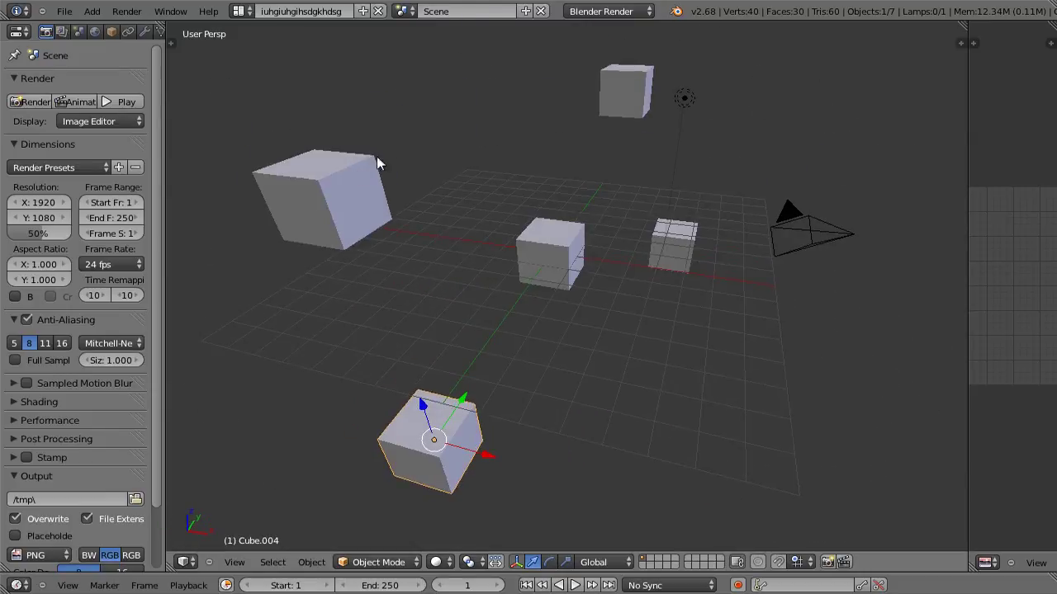
- Reopen User Preferences from the File menu and enable Auto Depth and Zoom To Mouse Position
{"action": "left_click", "coordinate": [64, 11]}
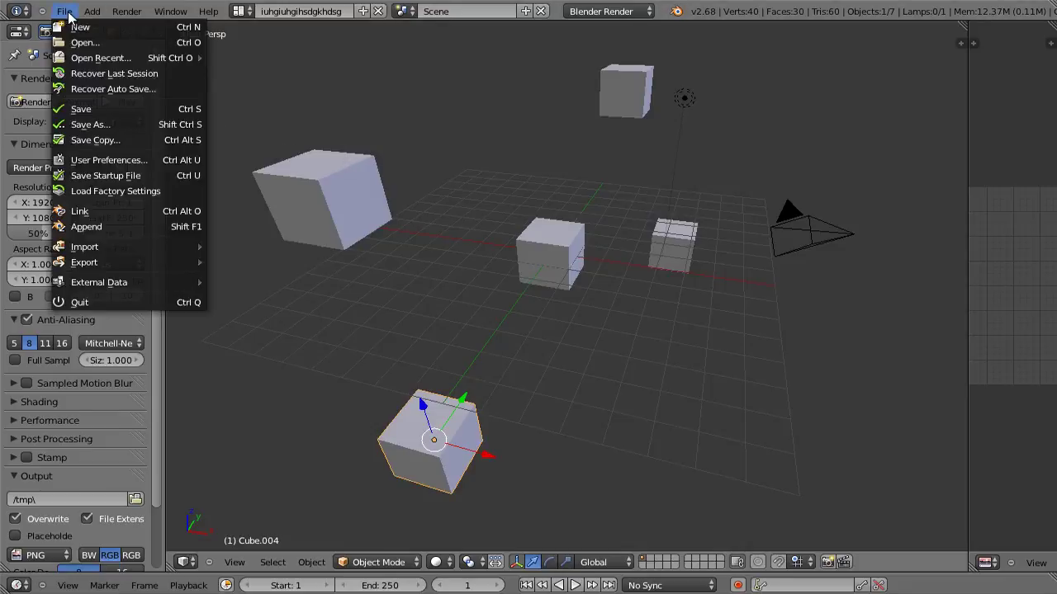
{"action": "left_click", "coordinate": [108, 159]}
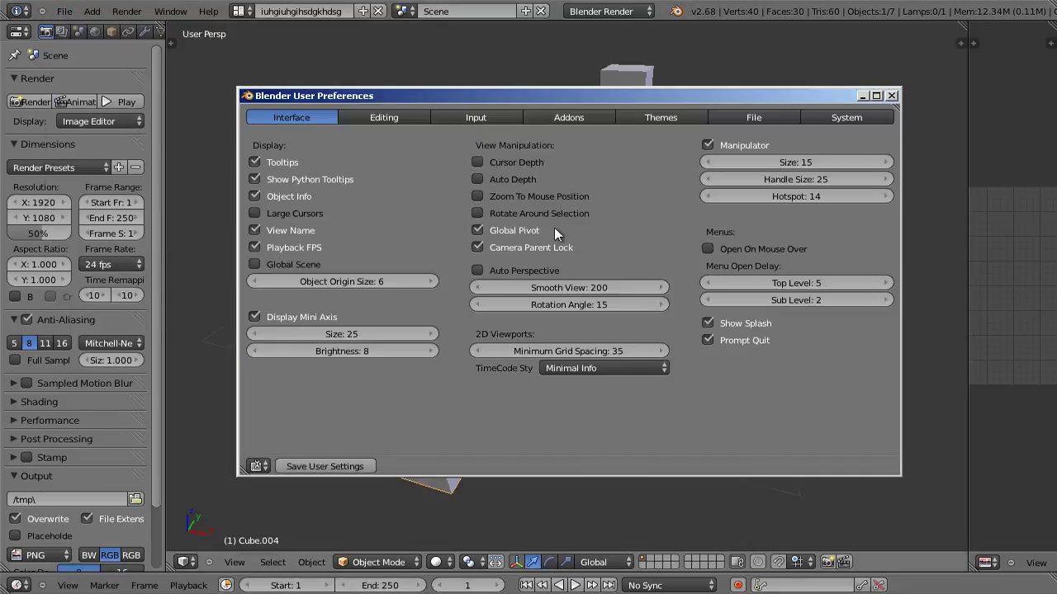
{"action": "left_click", "coordinate": [479, 181]}
{"action": "left_click", "coordinate": [478, 196]}
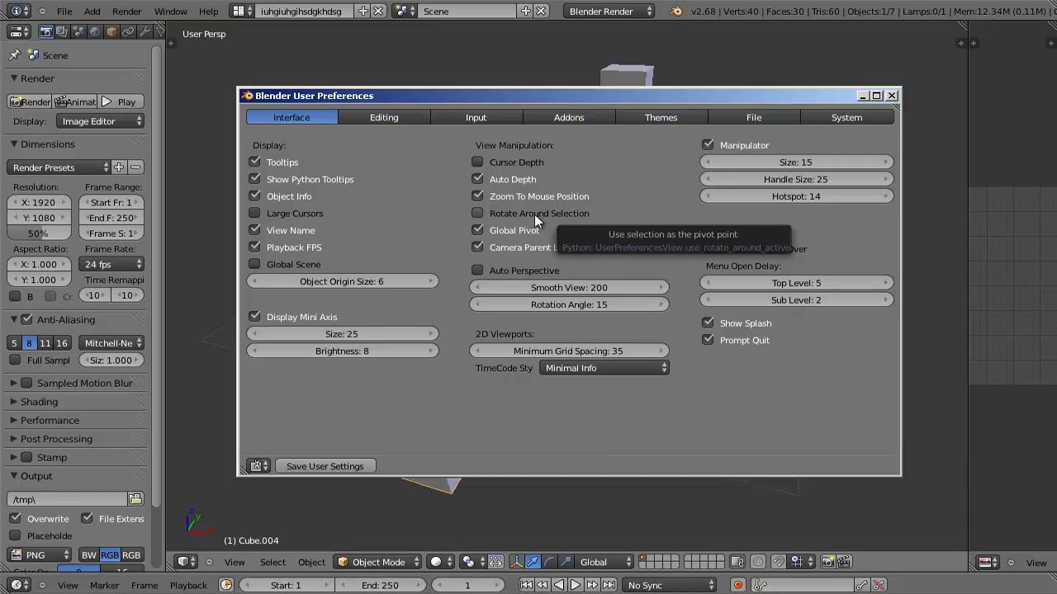
- Close preferences and test zooming in and out toward the cubes with the scroll wheel
{"action": "left_click", "coordinate": [638, 78]}
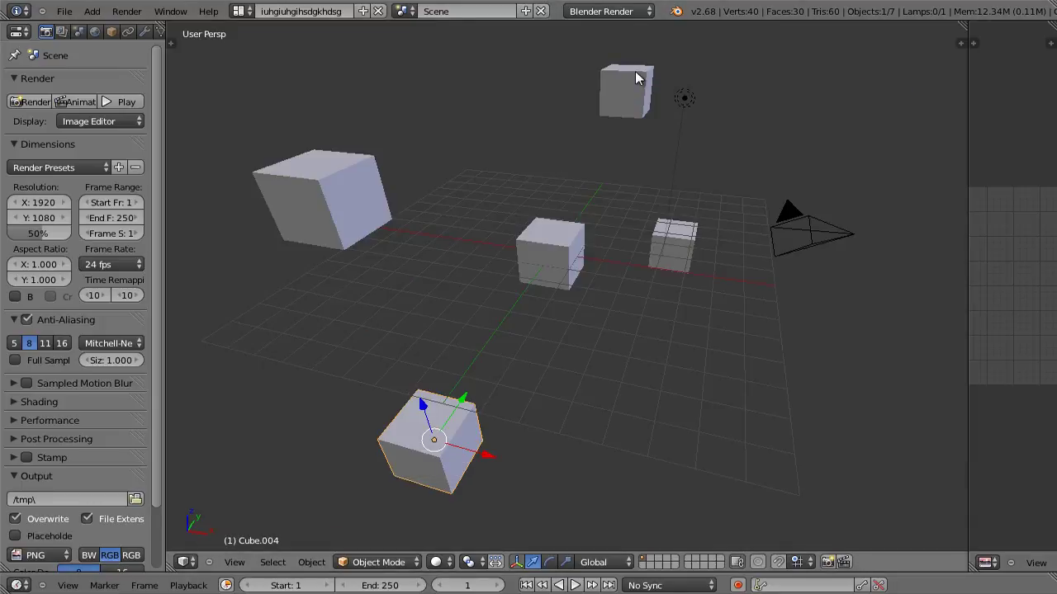
{"action": "scroll", "coordinate": [644, 70], "scroll_direction": "up", "scroll_amount": 3}
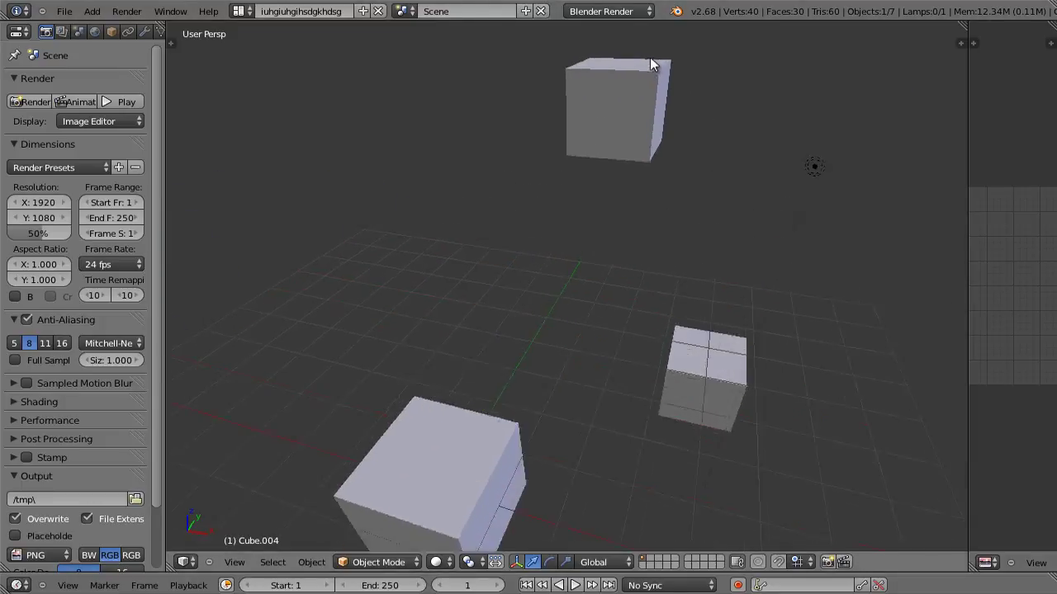
{"action": "scroll", "coordinate": [649, 61], "scroll_direction": "down", "scroll_amount": 3}
{"action": "scroll", "coordinate": [281, 180], "scroll_direction": "up", "scroll_amount": 1}
{"action": "scroll", "coordinate": [361, 189], "scroll_direction": "down", "scroll_amount": 1}
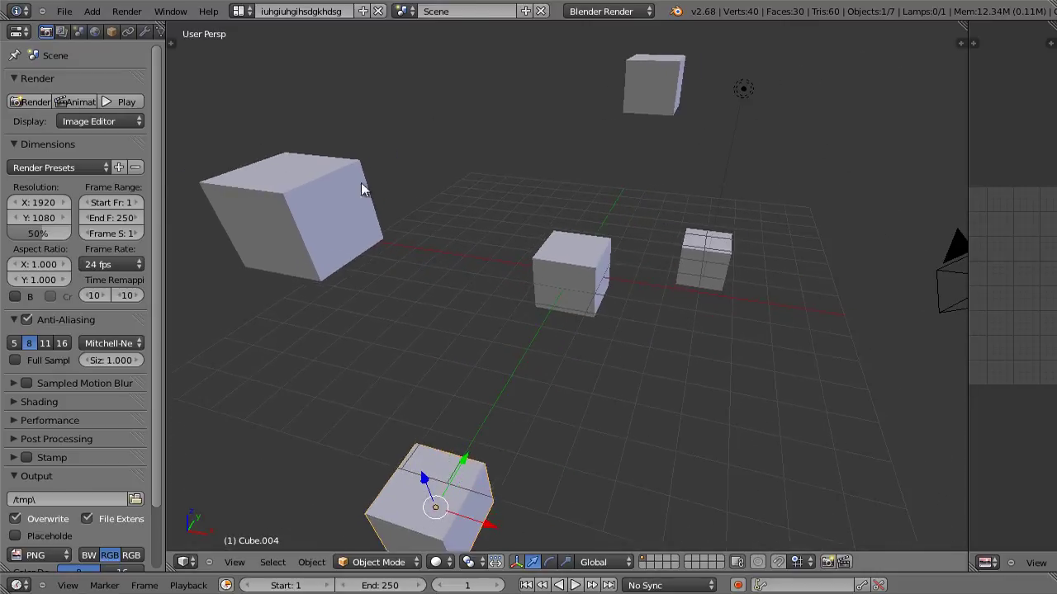
{"action": "scroll", "coordinate": [718, 239], "scroll_direction": "up", "scroll_amount": 3}
{"action": "scroll", "coordinate": [722, 247], "scroll_direction": "down", "scroll_amount": 3}
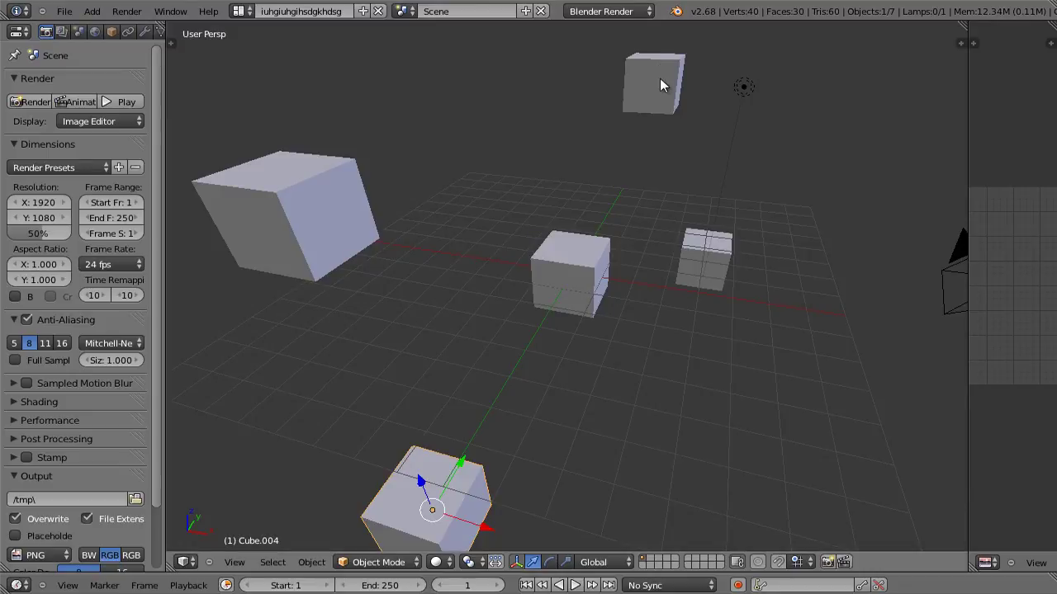
{"action": "scroll", "coordinate": [660, 66], "scroll_direction": "down", "scroll_amount": 2}
{"action": "scroll", "coordinate": [667, 82], "scroll_direction": "down", "scroll_amount": 2}
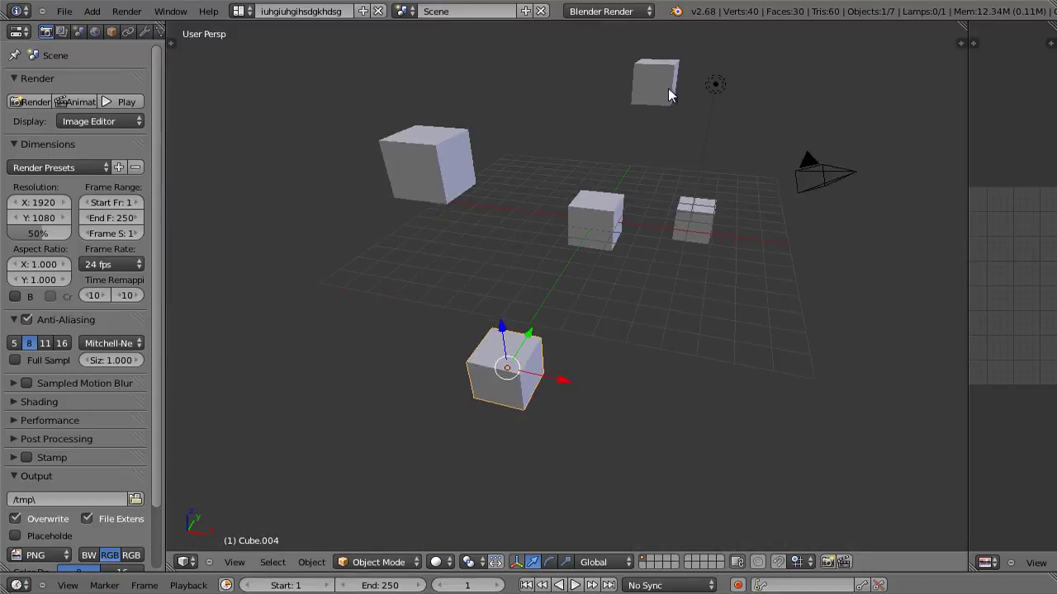
{"action": "scroll", "coordinate": [666, 84], "scroll_direction": "down", "scroll_amount": 2, "text": "shift"}
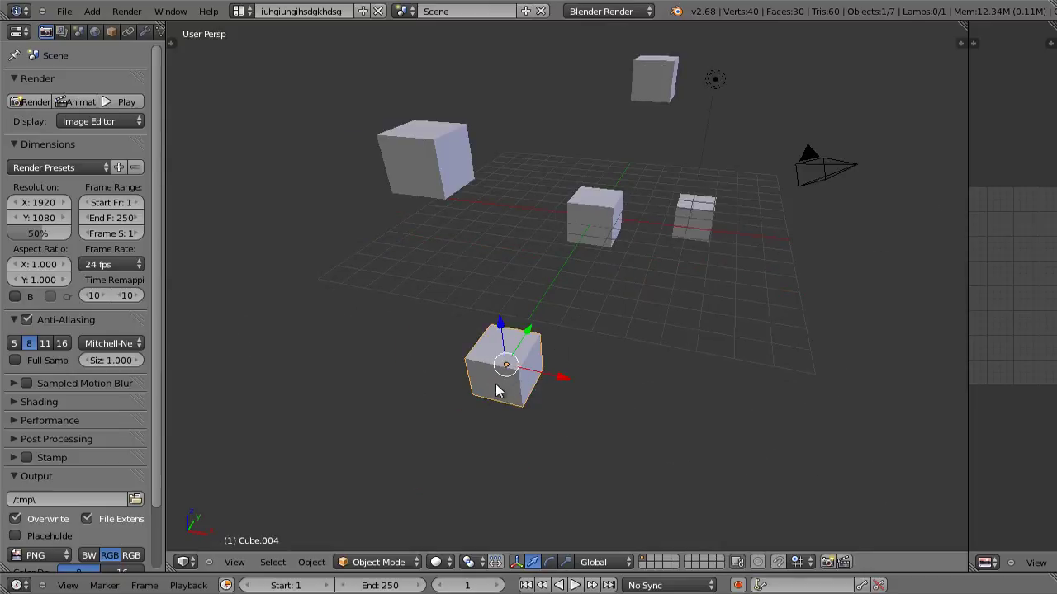
- Frame the selected cube, then the whole scene, twice, orbit, and reopen preferences with Ctrl+Alt+U
{"action": "key", "text": "KP_Decimal"}
{"action": "key", "text": "Home"}
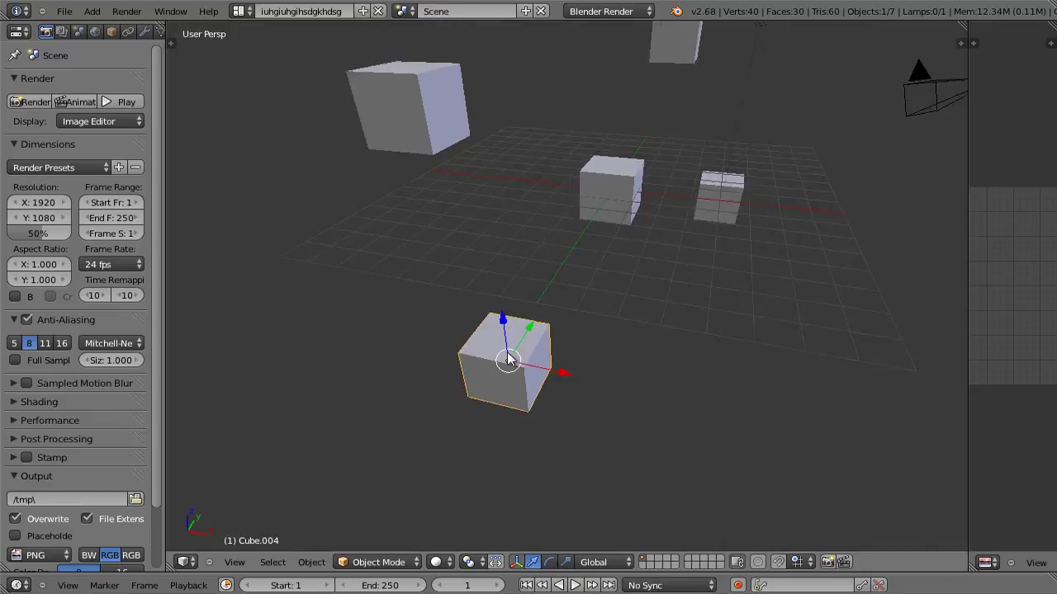
{"action": "key", "text": "KP_Decimal"}
{"action": "key", "text": "Home"}
{"action": "middle_click_drag", "start_coordinate": [529, 337], "coordinate": [558, 235]}
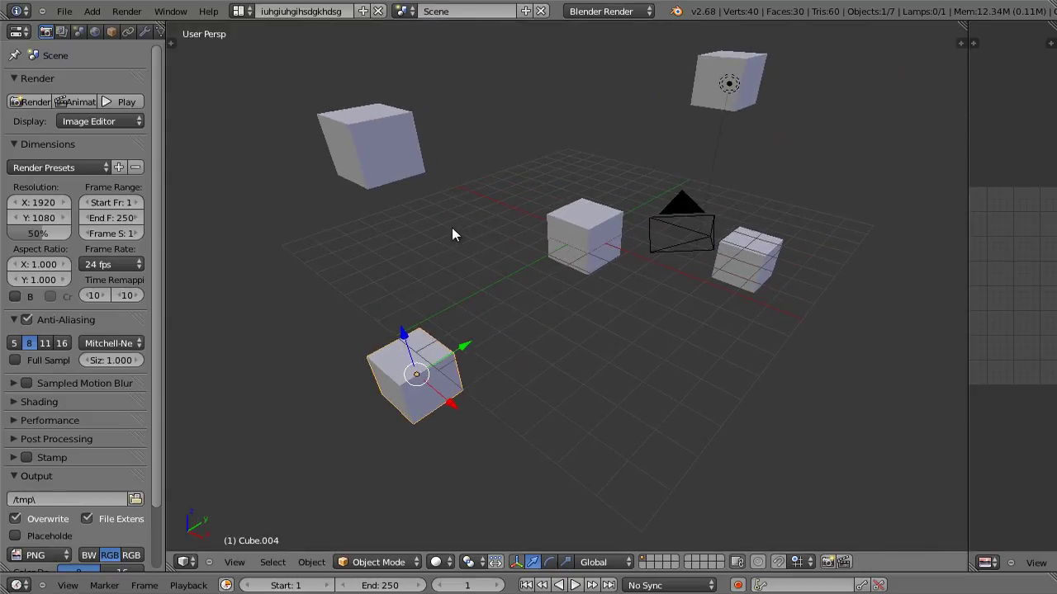
{"action": "key", "text": "ctrl+alt+u"}
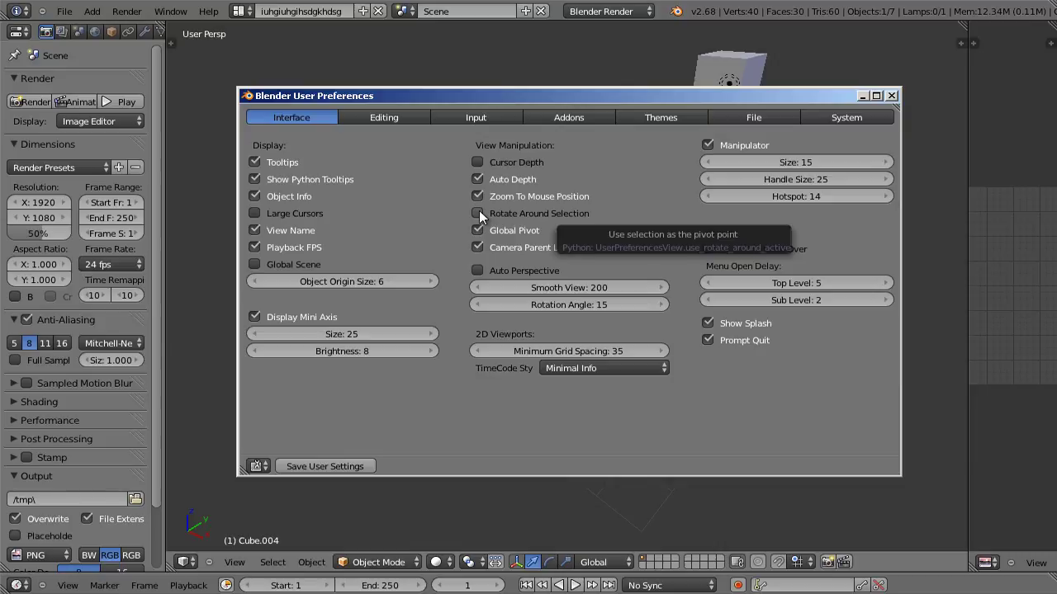
- Close preferences and select the centre, upper-left and top-right cubes, orbiting after each
{"action": "left_click", "coordinate": [892, 95]}
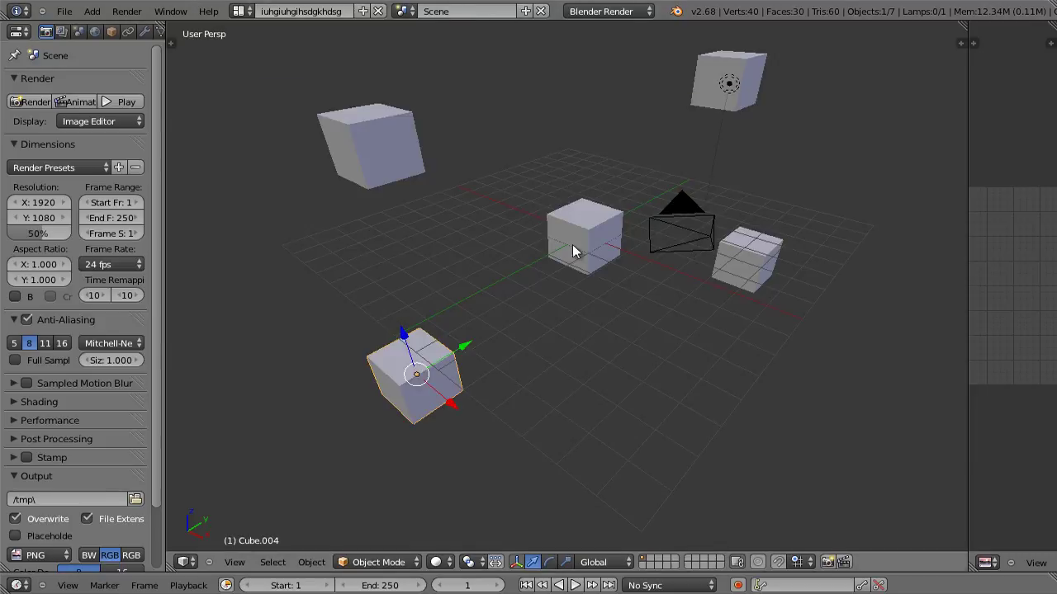
{"action": "right_click", "coordinate": [575, 252]}
{"action": "middle_click_drag", "start_coordinate": [606, 274], "coordinate": [455, 163]}
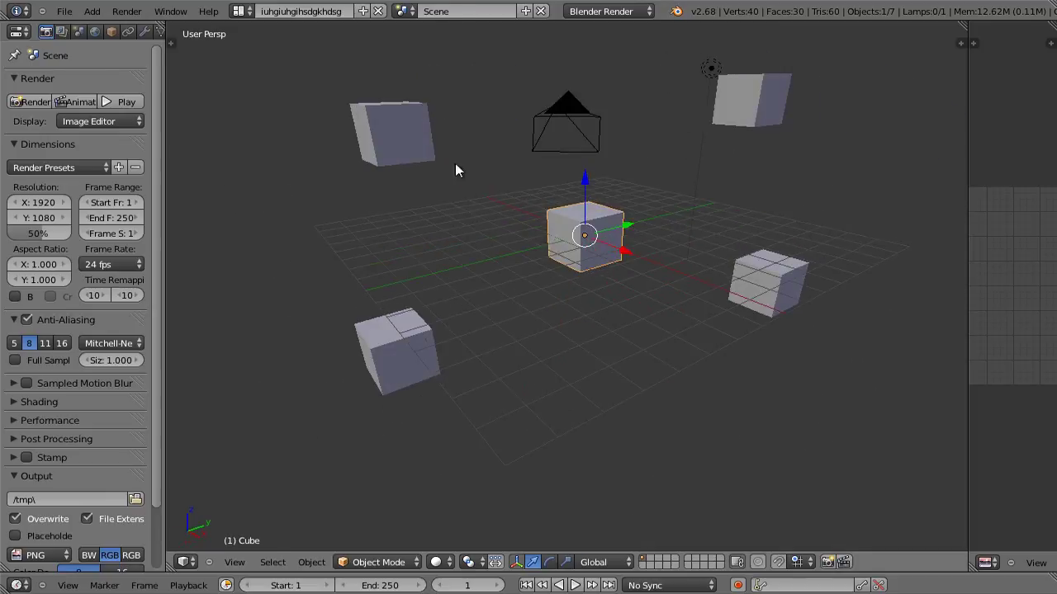
{"action": "right_click", "coordinate": [428, 144]}
{"action": "middle_click_drag", "start_coordinate": [717, 180], "coordinate": [847, 176]}
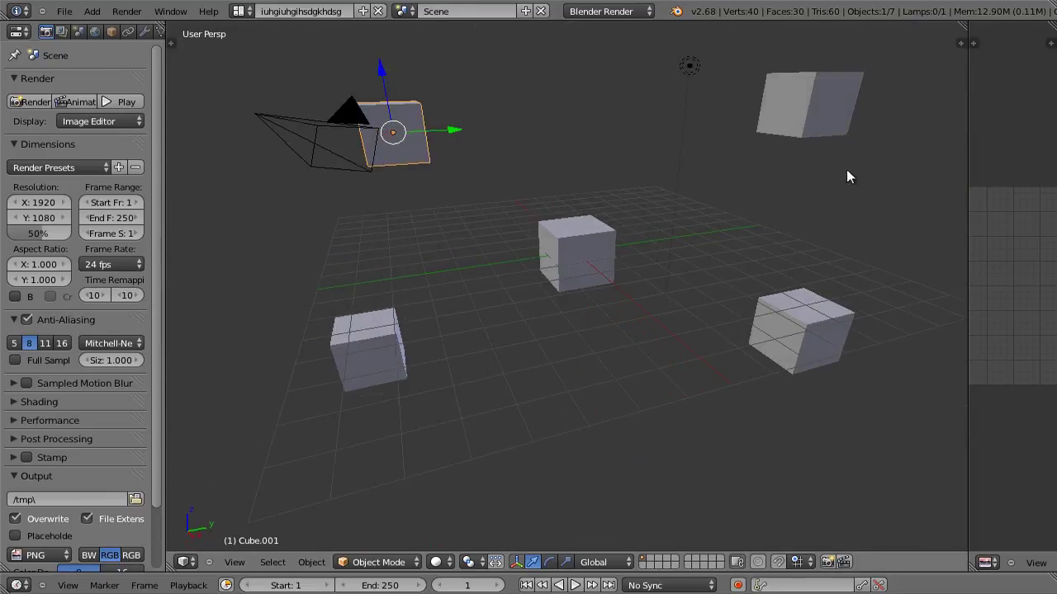
{"action": "right_click", "coordinate": [825, 123]}
{"action": "middle_click_drag", "start_coordinate": [825, 124], "coordinate": [741, 179]}
- Select the lower-right and lower-left cubes with orbits between, then reopen preferences
{"action": "right_click", "coordinate": [768, 322]}
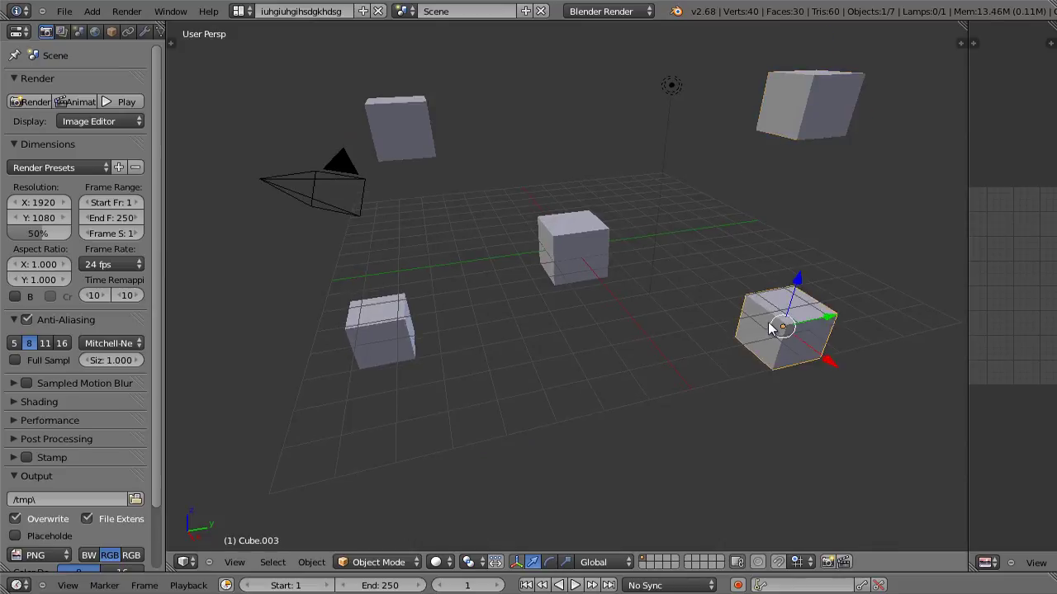
{"action": "middle_click_drag", "start_coordinate": [768, 322], "coordinate": [421, 291]}
{"action": "right_click", "coordinate": [360, 364]}
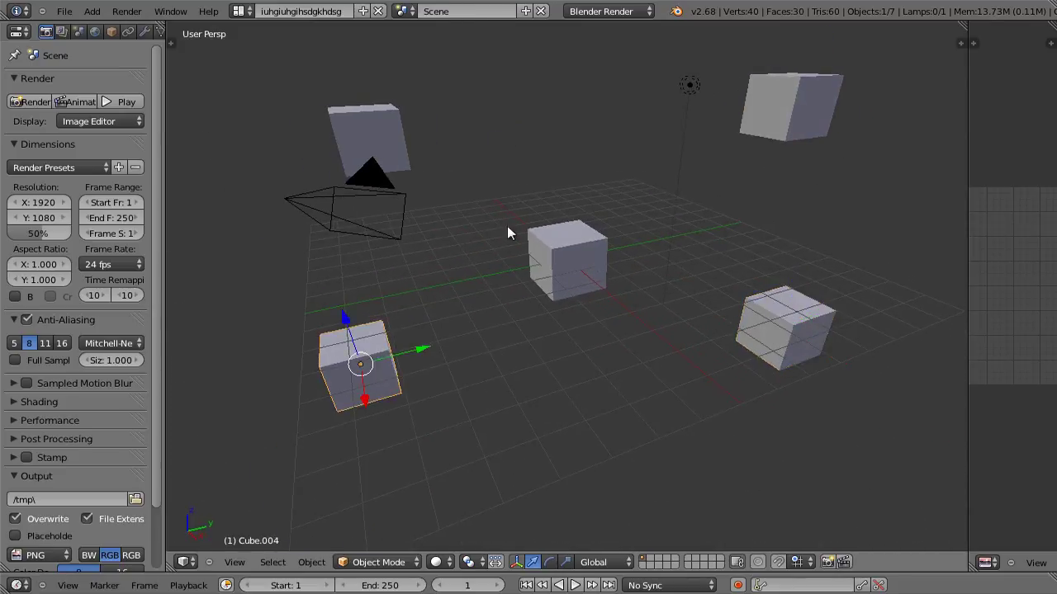
{"action": "middle_click_drag", "start_coordinate": [506, 233], "coordinate": [536, 219]}
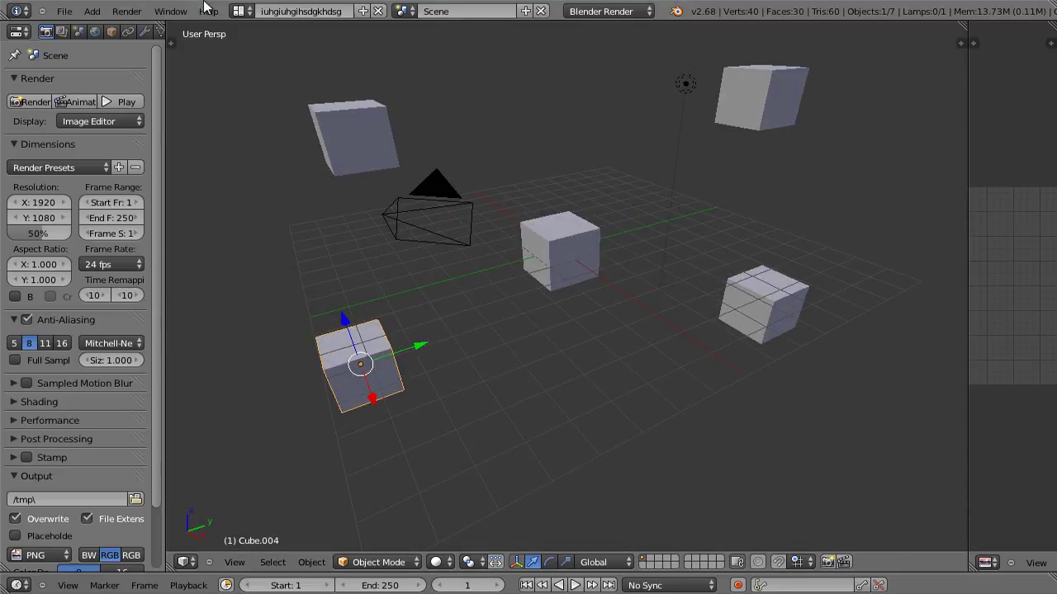
{"action": "key", "text": "ctrl+alt+u"}
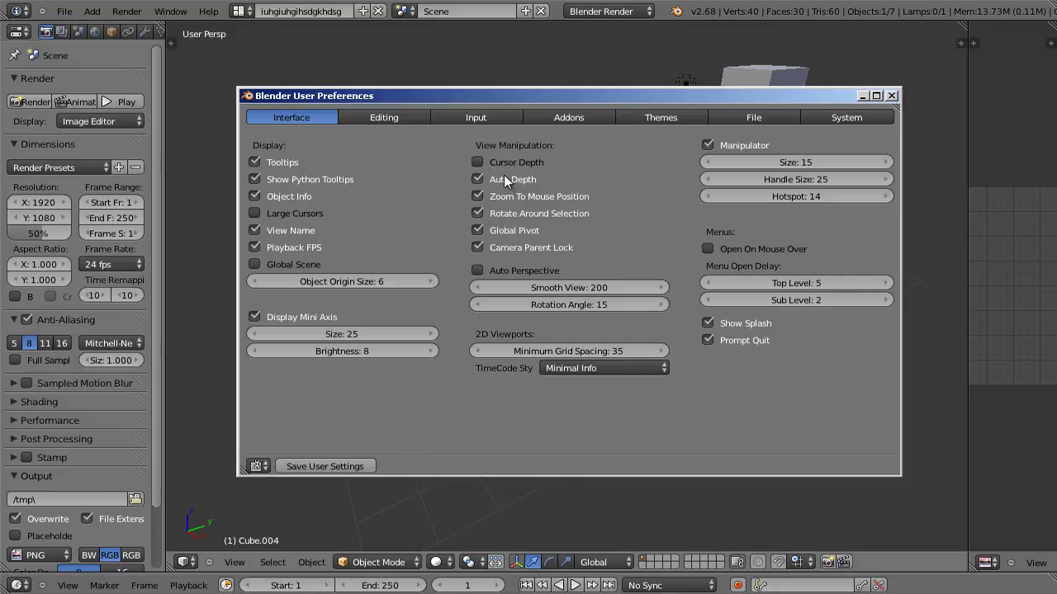
- Turn off Rotate Around Selection and leave Smooth View unchanged at 200
{"action": "left_click", "coordinate": [477, 214]}
{"action": "left_click", "coordinate": [565, 287]}
{"action": "key", "text": "Return"}
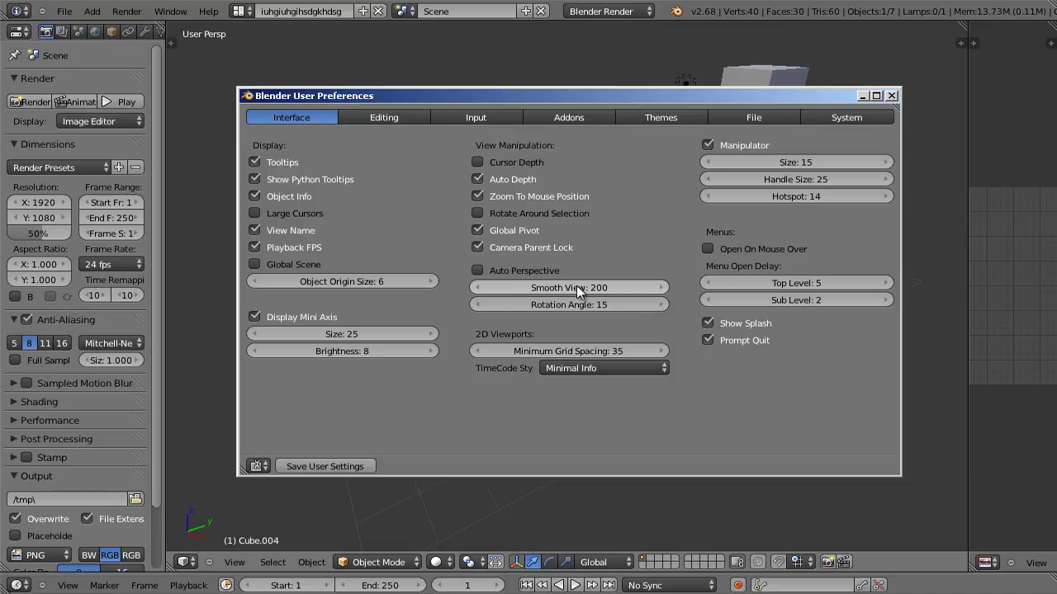
- Close preferences and switch between front, right, top and orthographic numpad views to test transitions
{"action": "left_click", "coordinate": [892, 95]}
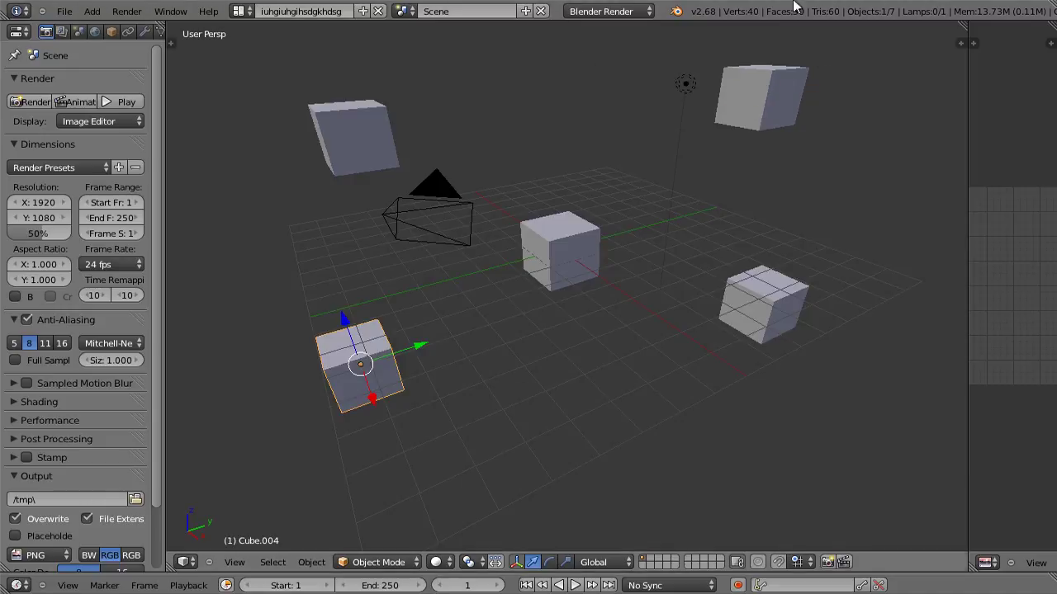
{"action": "key", "text": "KP_1"}
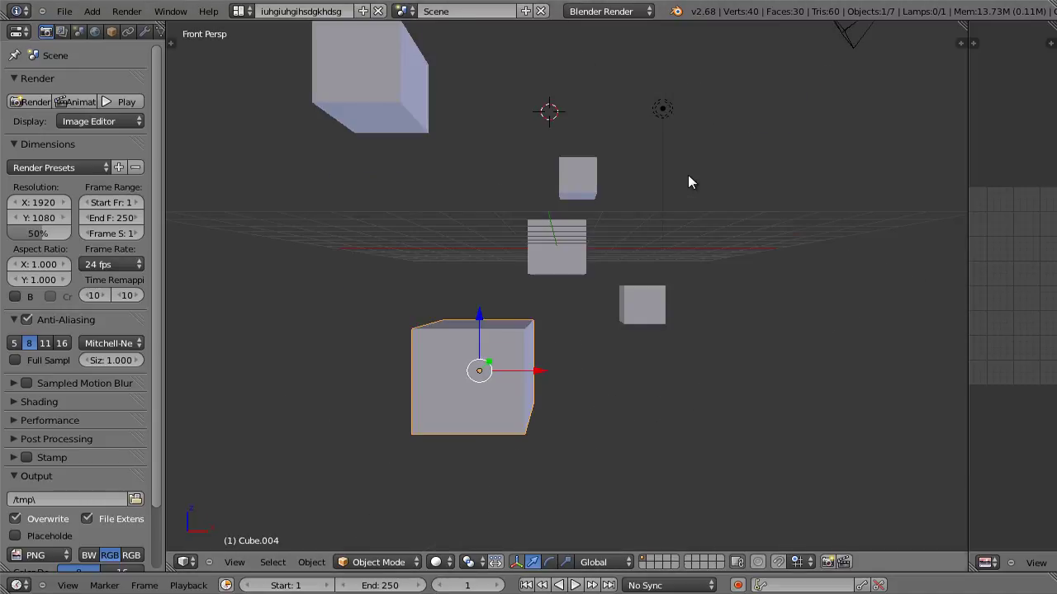
{"action": "key", "text": "KP_3"}
{"action": "key", "text": "KP_7"}
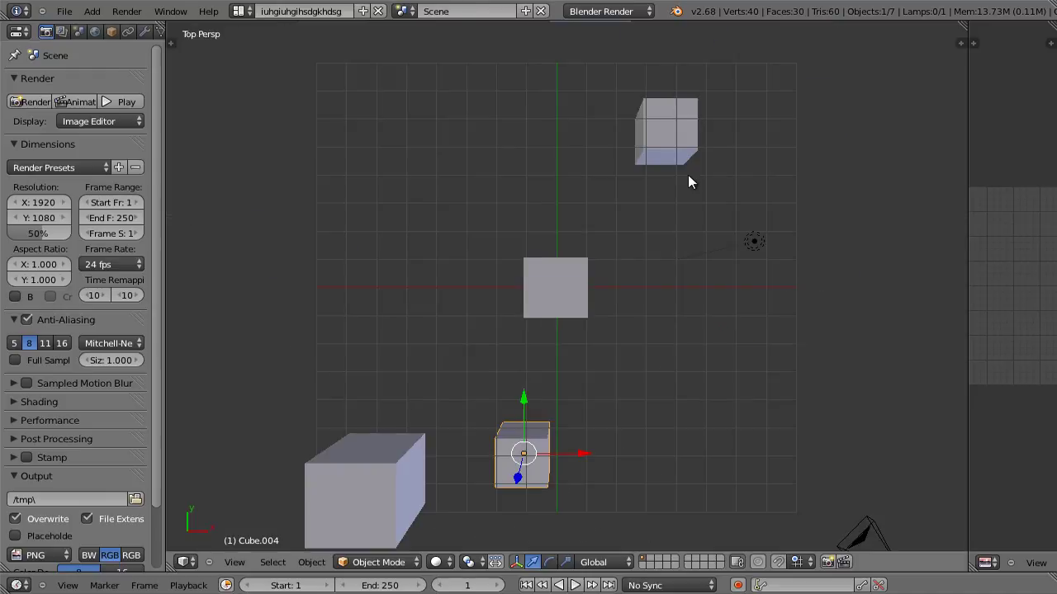
{"action": "key", "text": "KP_5"}
{"action": "key", "text": "KP_1"}
{"action": "key", "text": "KP_7"}
{"action": "key", "text": "KP_1"}
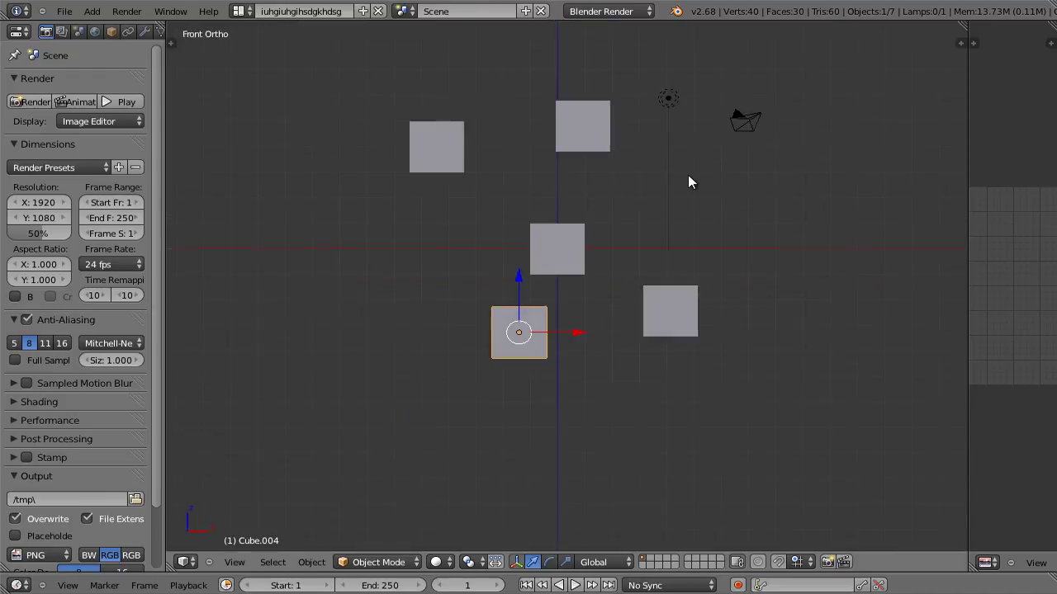
{"action": "key", "text": "KP_3"}
{"action": "key", "text": "KP_1"}
{"action": "key", "text": "KP_3"}
{"action": "key", "text": "KP_1"}
{"action": "key", "text": "KP_3"}
{"action": "key", "text": "KP_1"}
{"action": "key", "text": "KP_3"}
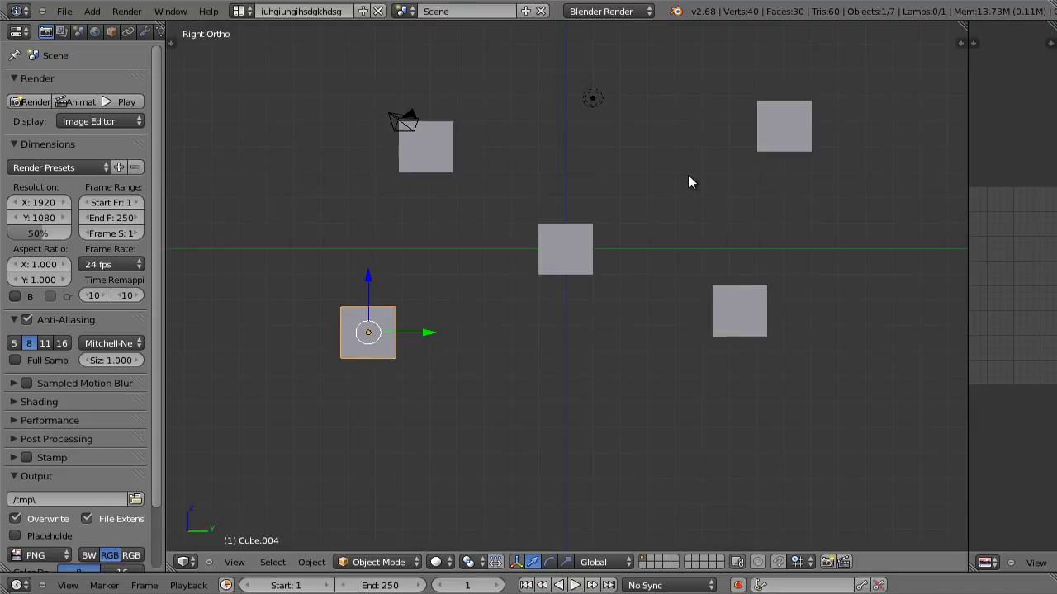
- Orbit to an angled overview, reopen preferences, and start editing the Smooth View value
{"action": "middle_click_drag", "start_coordinate": [689, 177], "coordinate": [648, 292]}
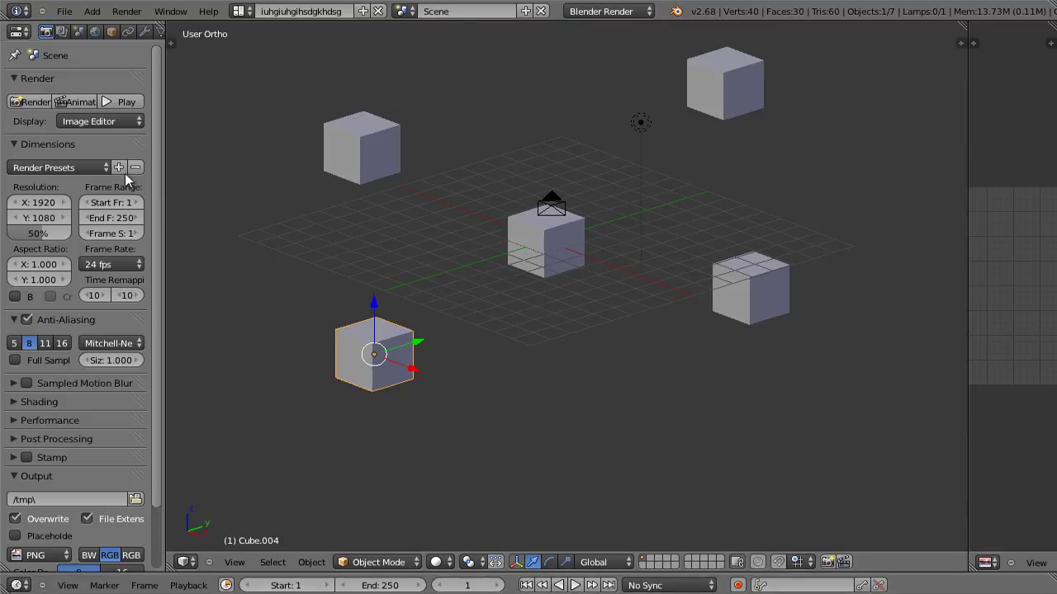
{"action": "key", "text": "ctrl+alt+u"}
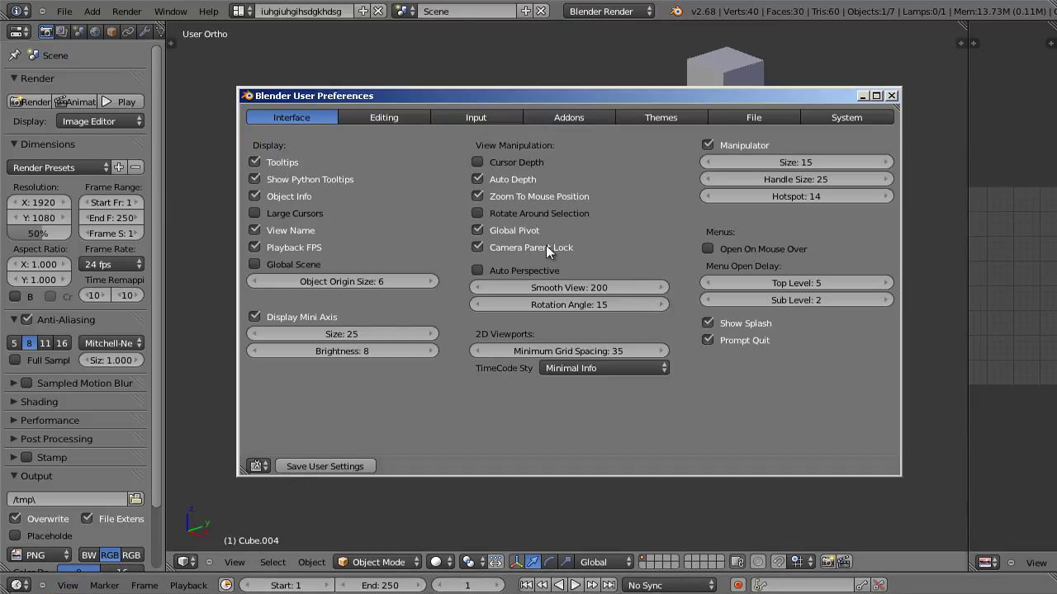
{"action": "left_click", "coordinate": [579, 288]}
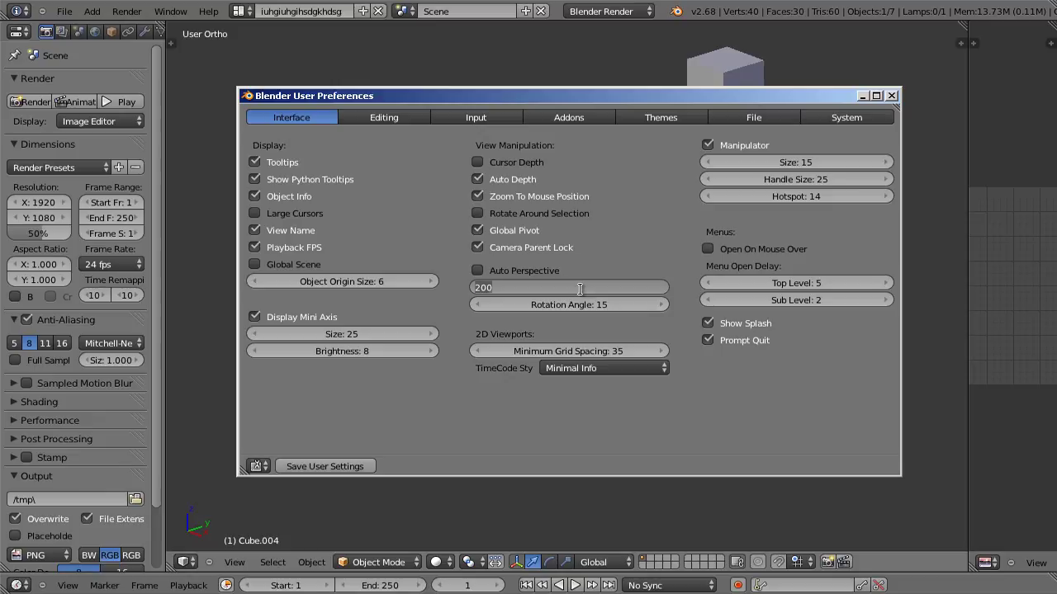
- Set Smooth View to 0 and close the preferences window
{"action": "type", "text": "0"}
{"action": "key", "text": "Return"}
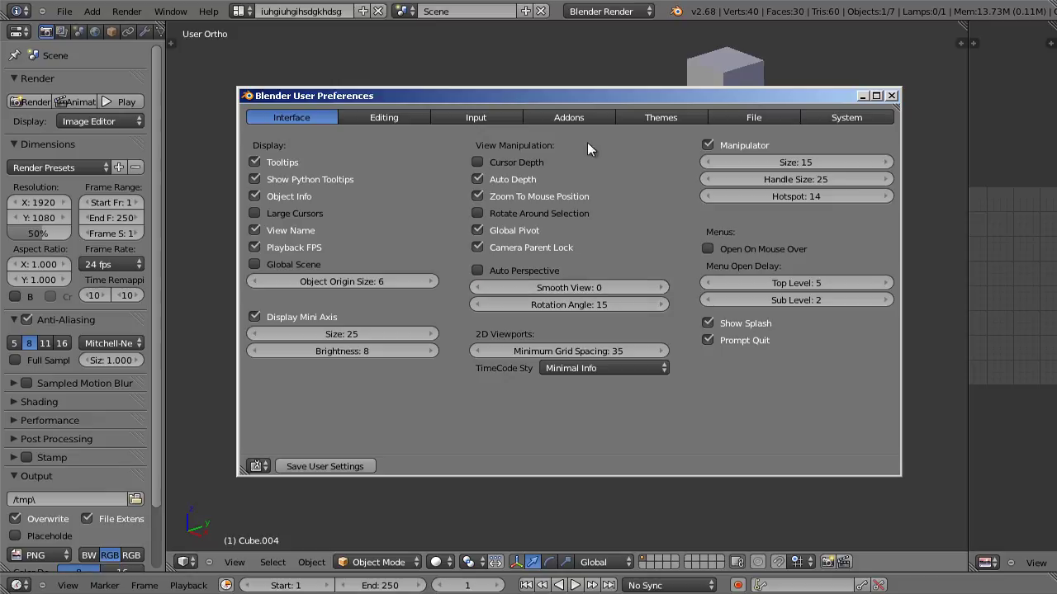
{"action": "key", "text": "alt+F4"}
- Check the now-instant front, right, top and rotated numpad views, orbit and pan, then reopen preferences
{"action": "key", "text": "KP_1"}
{"action": "key", "text": "KP_3"}
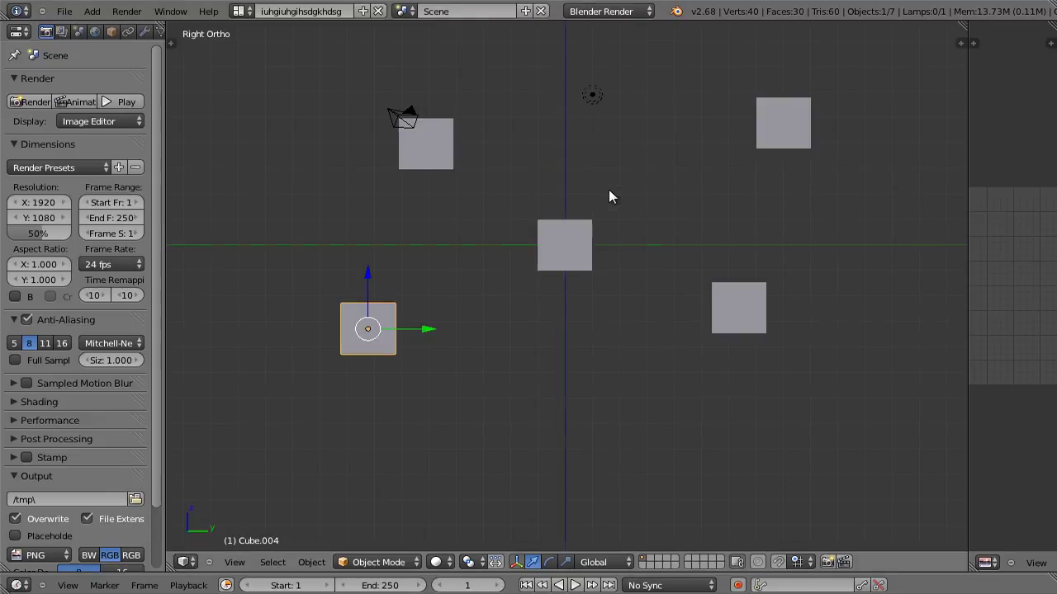
{"action": "key", "text": "KP_7"}
{"action": "key", "text": "KP_6"}
{"action": "key", "text": "KP_8"}
{"action": "key", "text": "KP_8"}
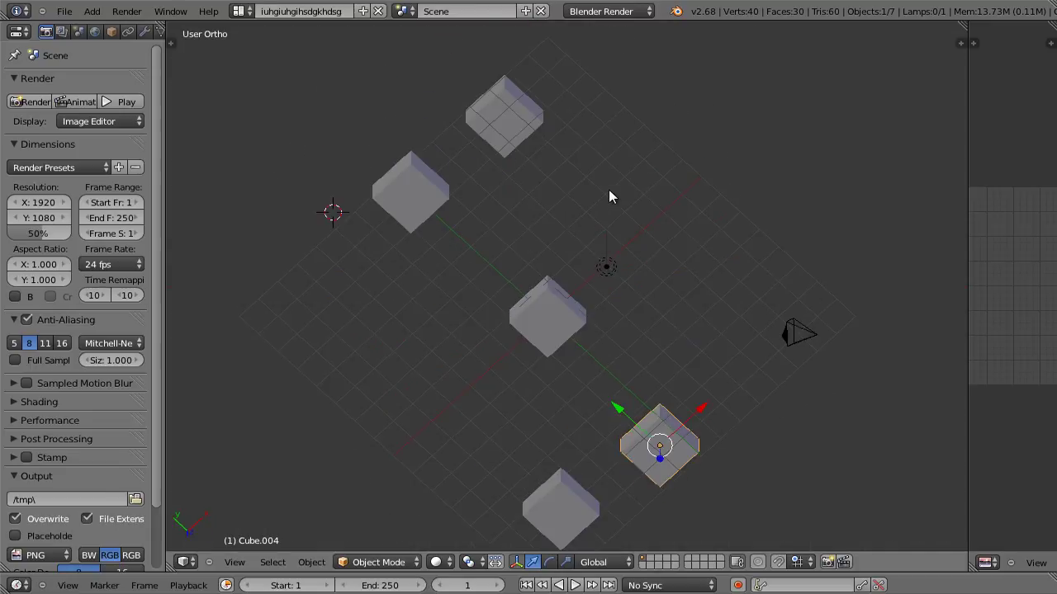
{"action": "key", "text": "KP_1"}
{"action": "key", "text": "KP_7"}
{"action": "key", "text": "KP_3"}
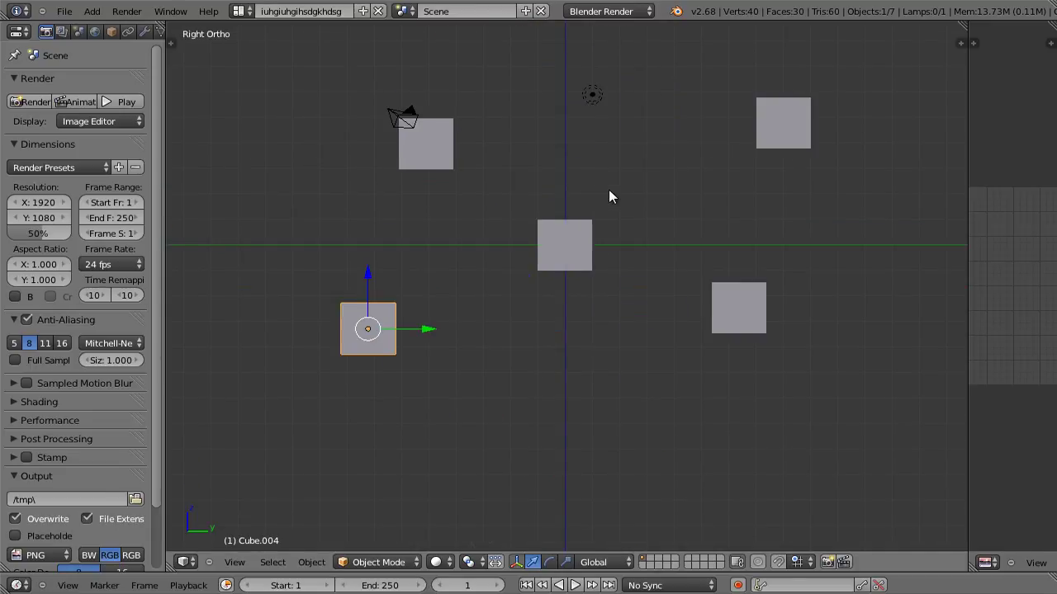
{"action": "middle_click_drag", "start_coordinate": [561, 241], "coordinate": [604, 262]}
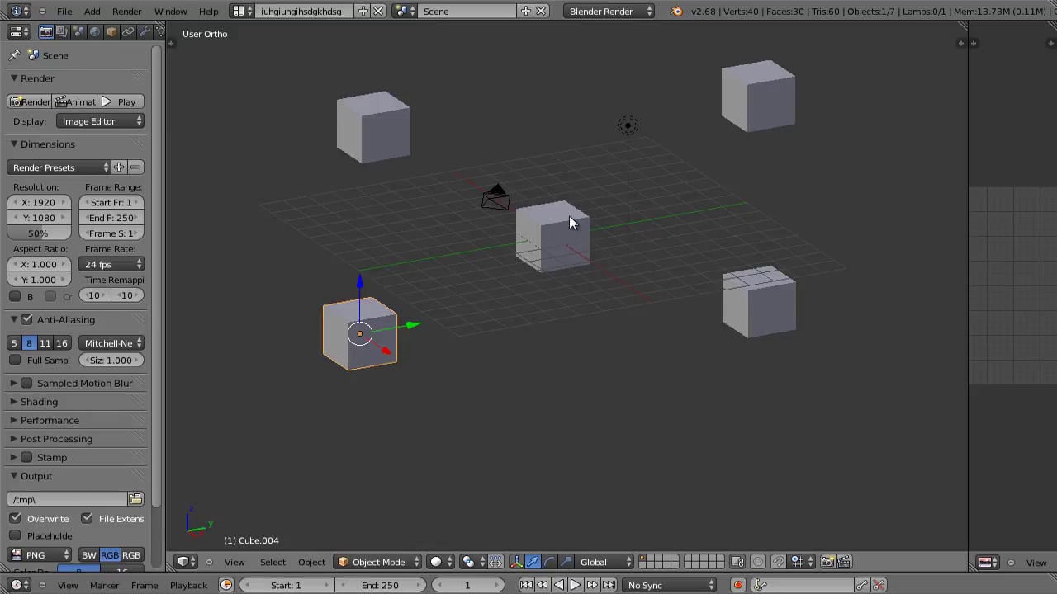
{"action": "middle_click_drag", "start_coordinate": [569, 222], "coordinate": [563, 281], "text": "shift"}
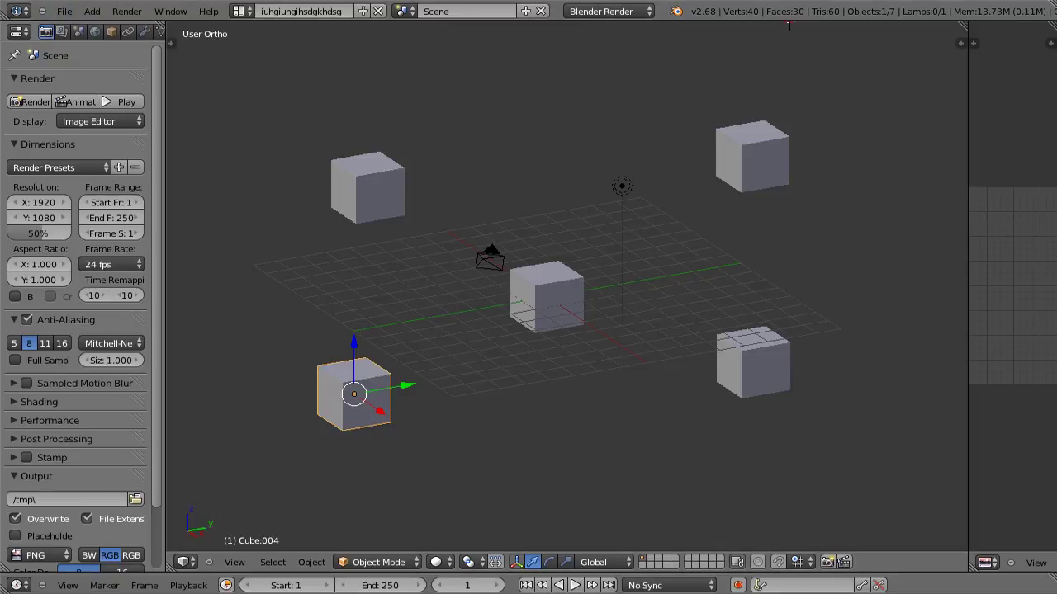
{"action": "key", "text": "ctrl+alt+u"}
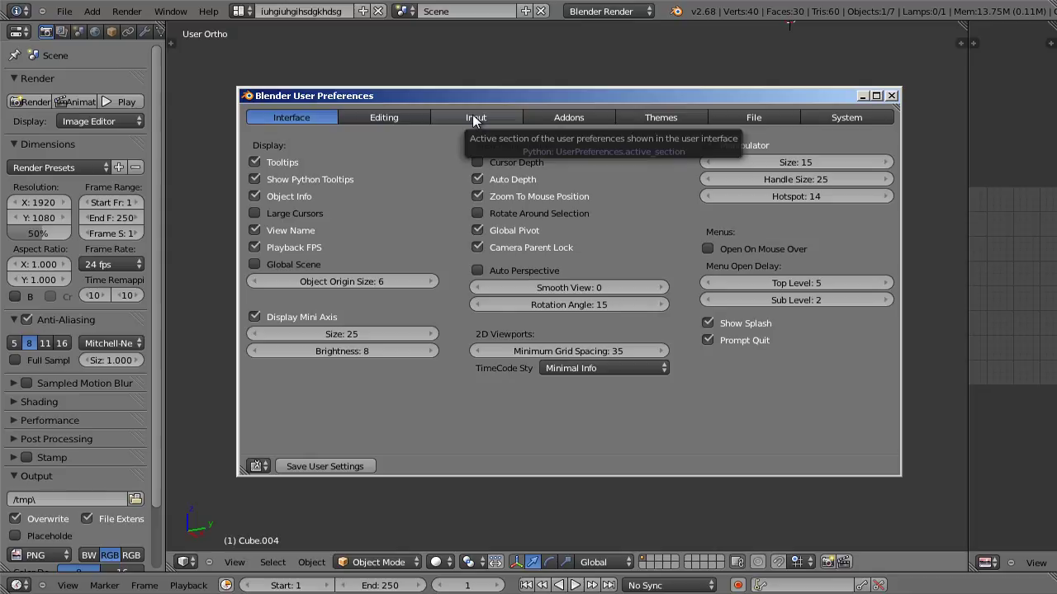
- Switch to the Input preferences and turn on Continuous Grab
{"action": "left_click", "coordinate": [505, 122]}
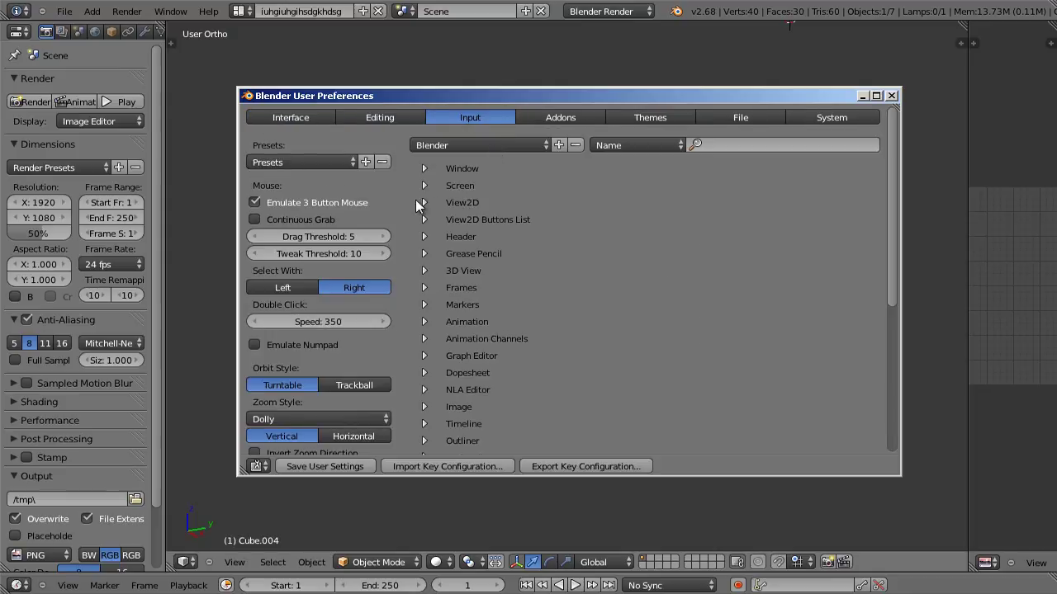
{"action": "scroll", "coordinate": [396, 195], "scroll_direction": "down", "scroll_amount": 1}
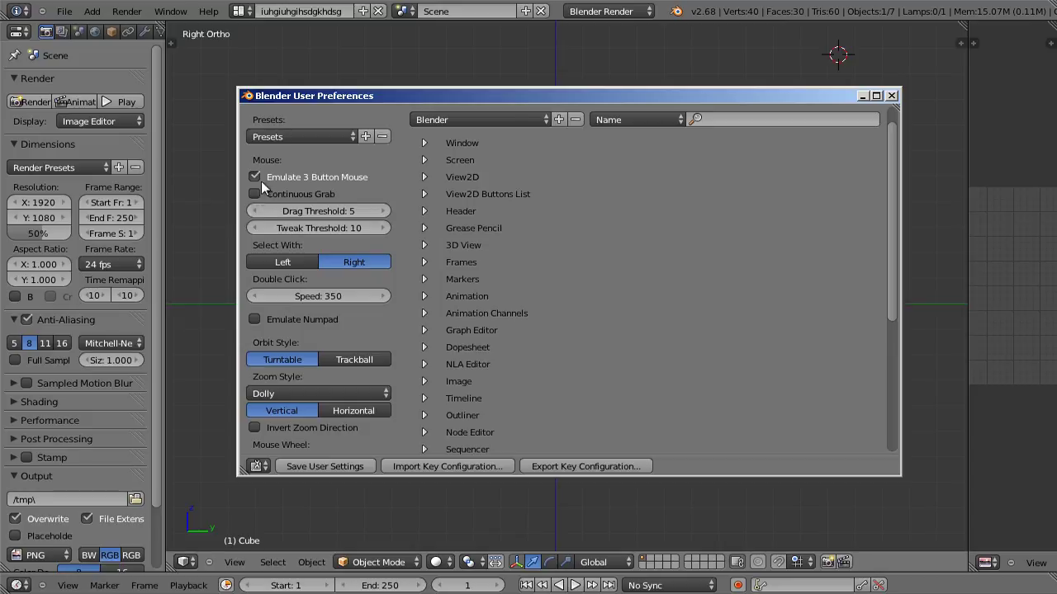
{"action": "left_click", "coordinate": [254, 193]}
- Hide the preferences window and test a free move of the cube, then cancel it
{"action": "left_click", "coordinate": [861, 96]}
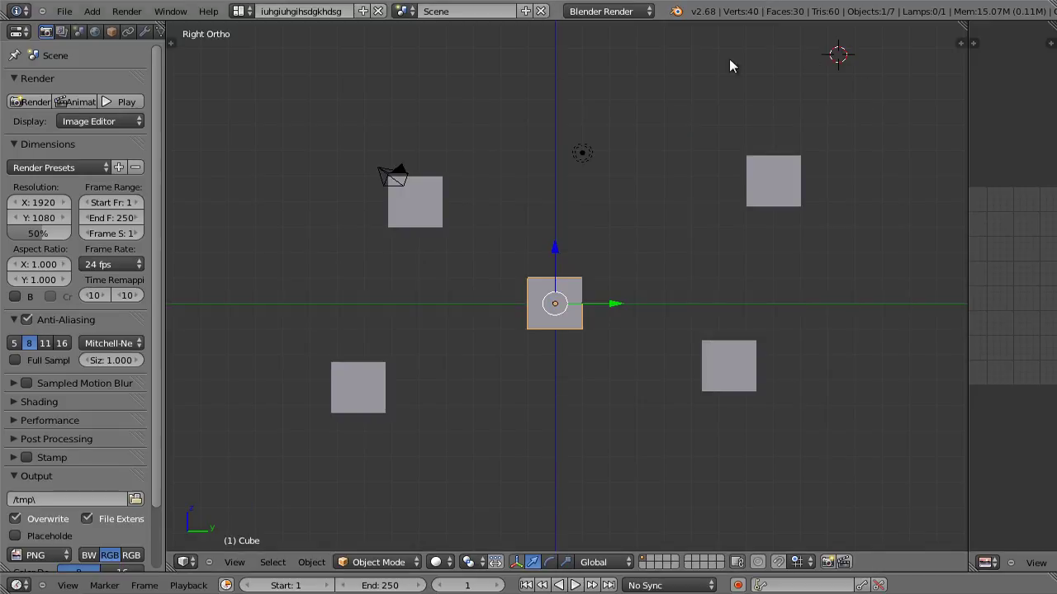
{"action": "key", "text": "g"}
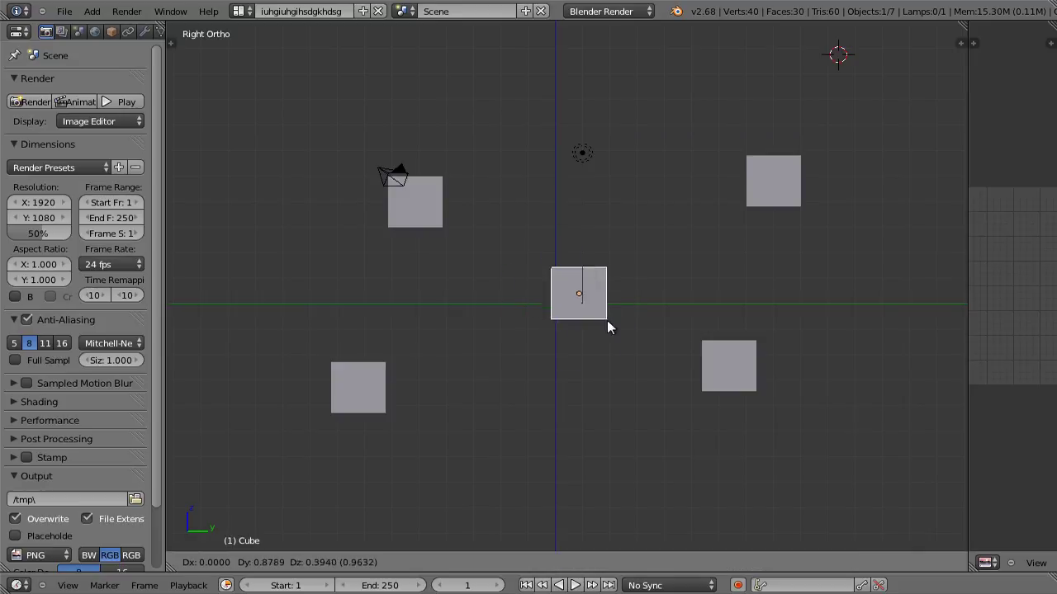
{"action": "key", "text": "Escape"}
- Test scaling the cube along the Y axis past the screen edge, then cancel it
{"action": "key", "text": "s"}
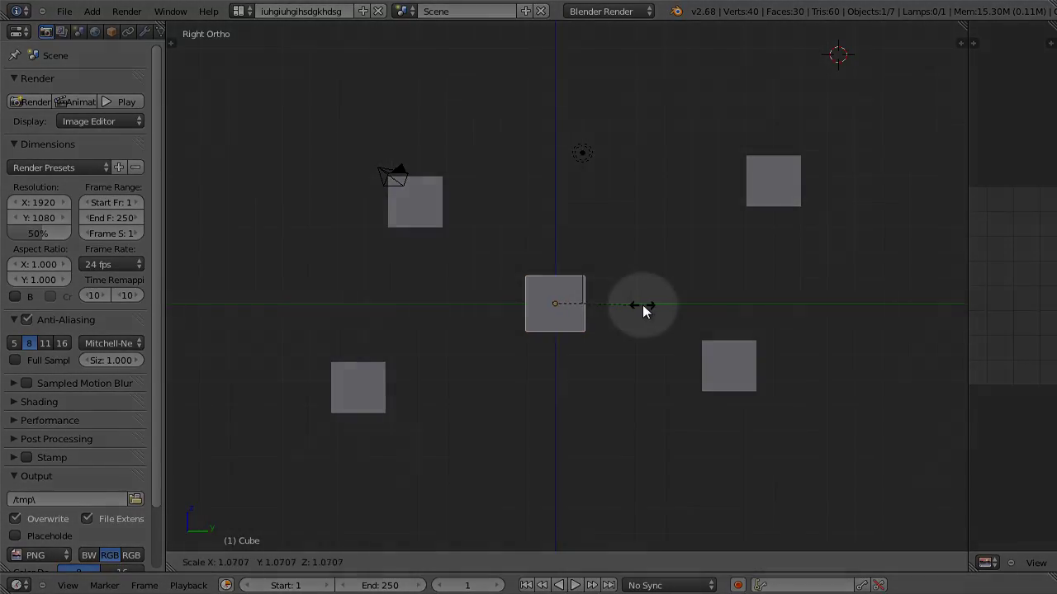
{"action": "key", "text": "y"}
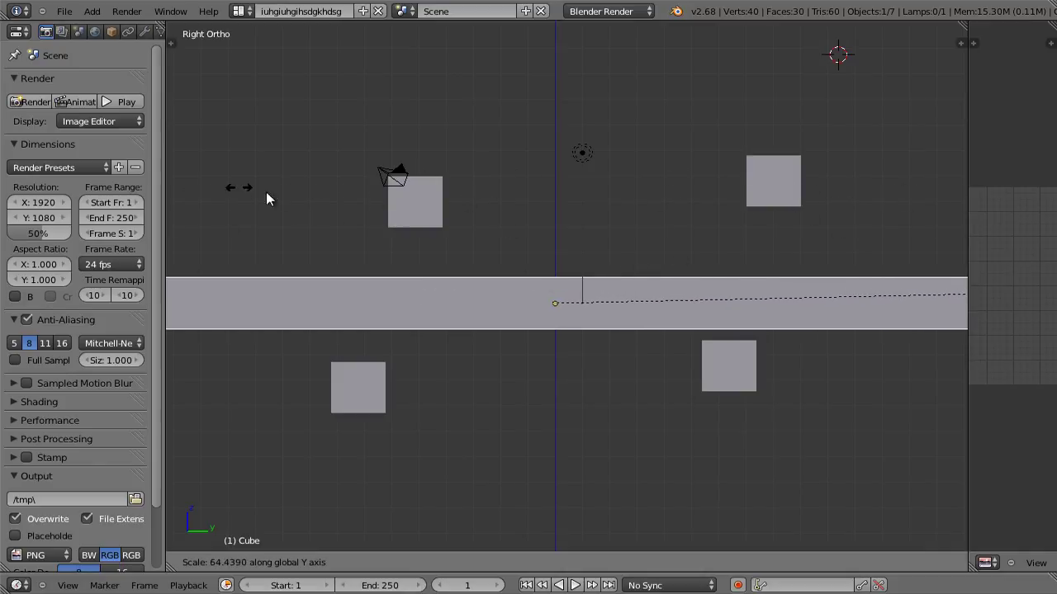
{"action": "key", "text": "Escape"}
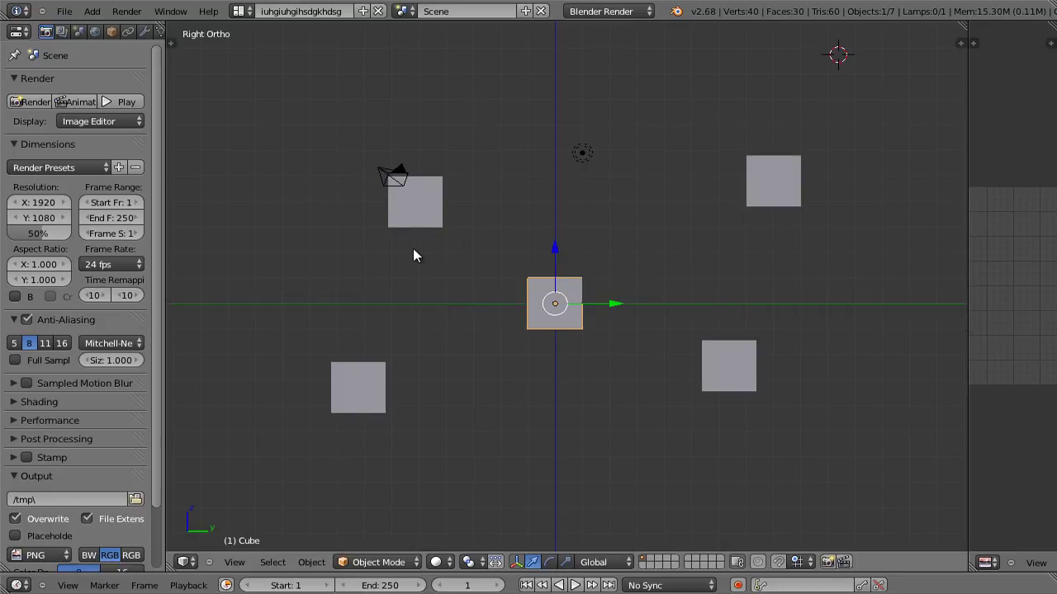
- Reopen User Preferences with Ctrl+Alt+U and toggle Emulate Numpad on, then back off
{"action": "key", "text": "ctrl+alt+u"}
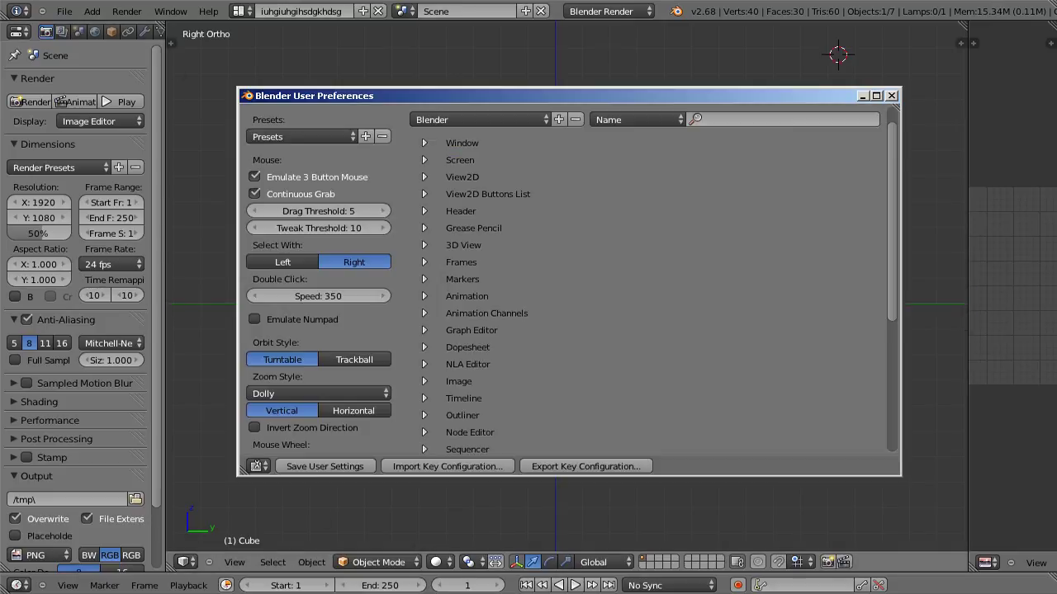
{"action": "scroll", "coordinate": [443, 288], "scroll_direction": "down", "scroll_amount": 5}
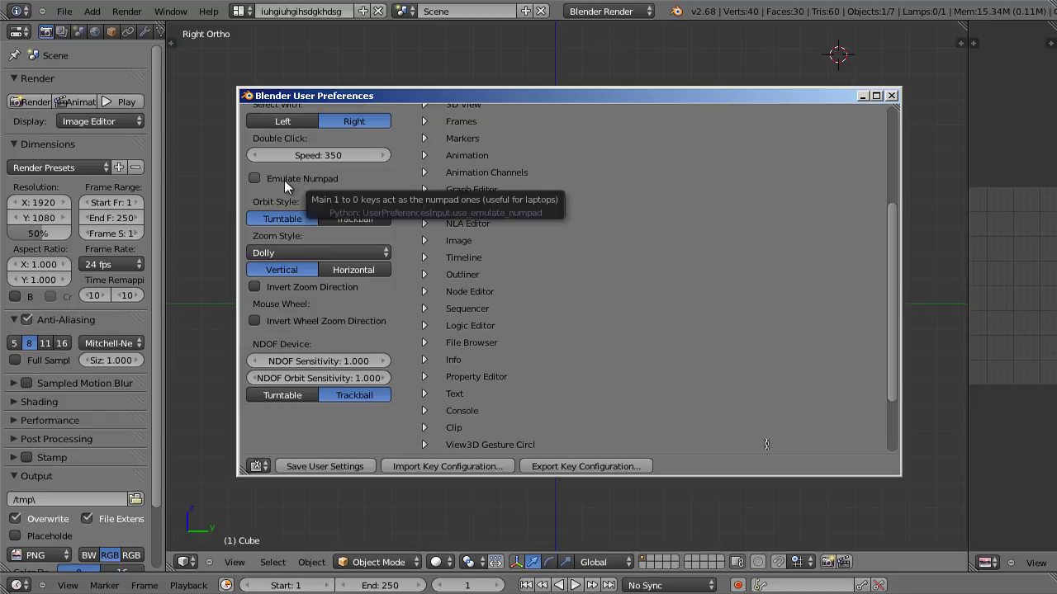
{"action": "left_click", "coordinate": [255, 179]}
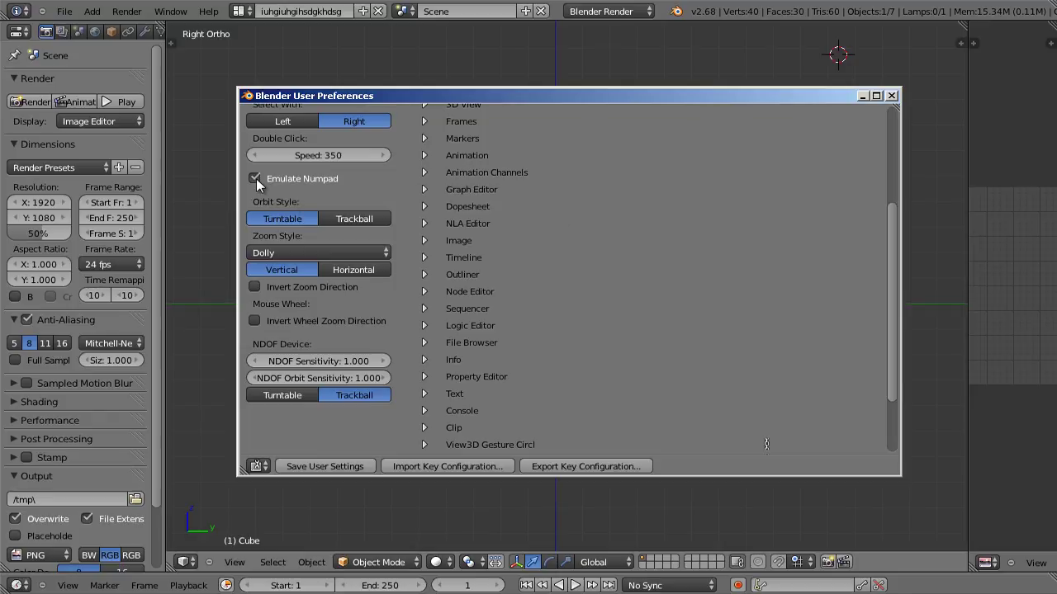
{"action": "left_click", "coordinate": [256, 179]}
- Change the Zoom Style from Dolly to Continue
{"action": "scroll", "coordinate": [565, 215], "scroll_direction": "down", "scroll_amount": 2}
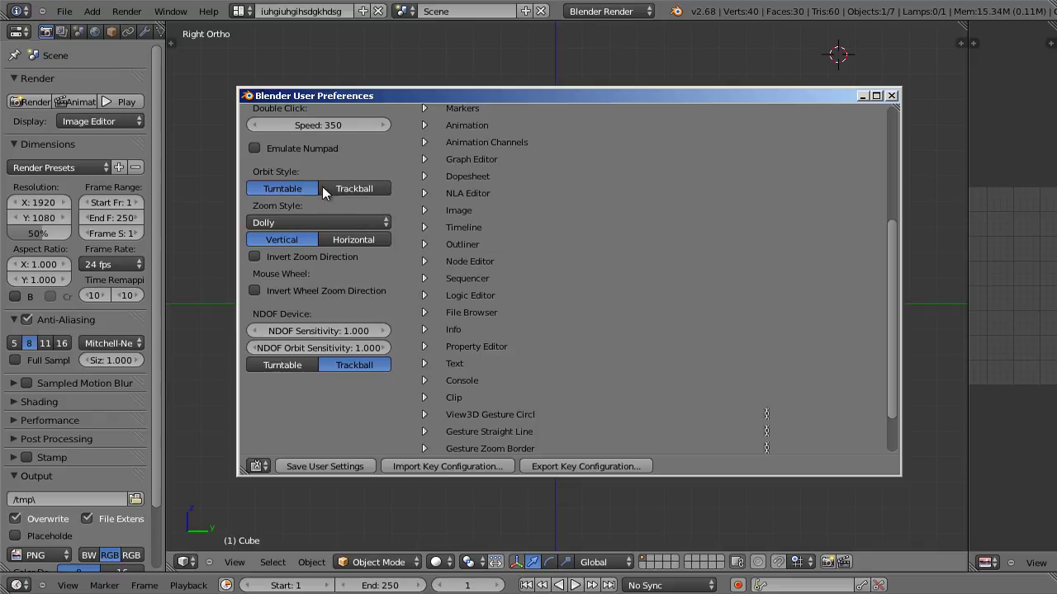
{"action": "left_click", "coordinate": [298, 222]}
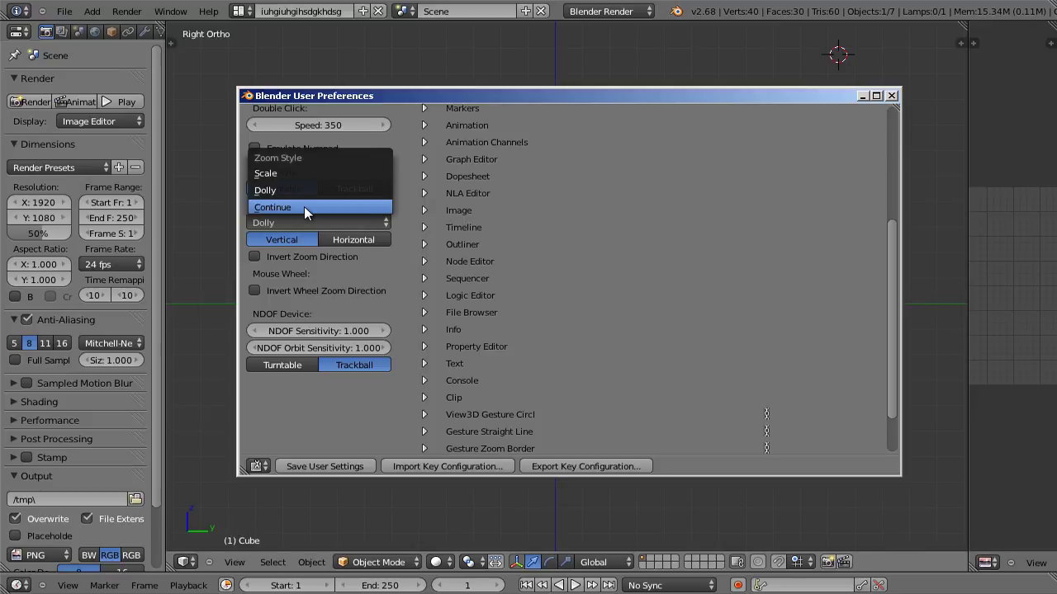
{"action": "left_click", "coordinate": [300, 217]}
{"action": "left_click", "coordinate": [300, 222]}
{"action": "left_click", "coordinate": [291, 207]}
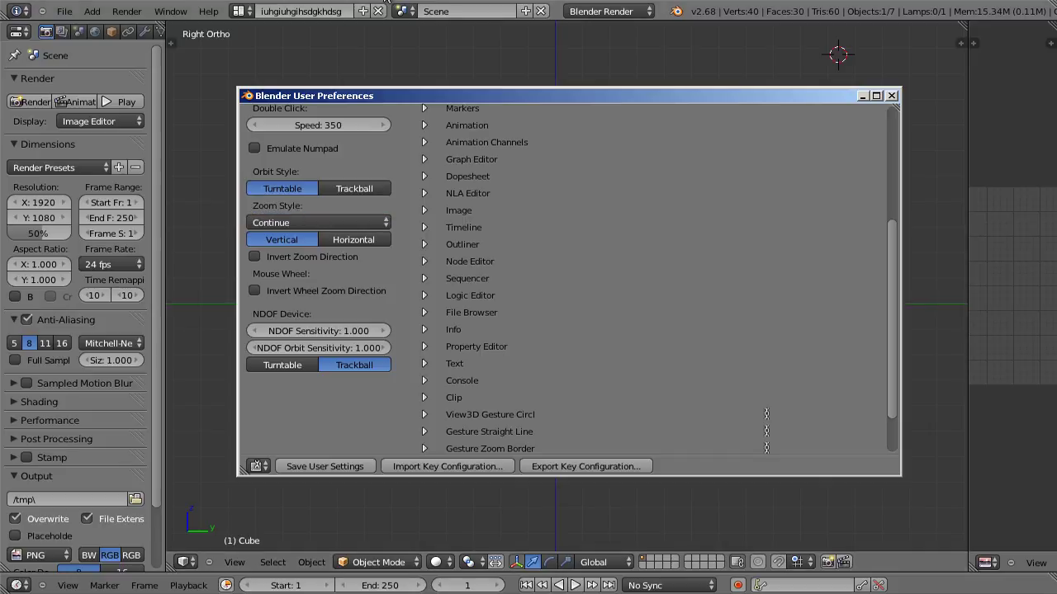
- Close the preferences and test Continue zooming in and out on the angled cube
{"action": "left_click", "coordinate": [860, 96]}
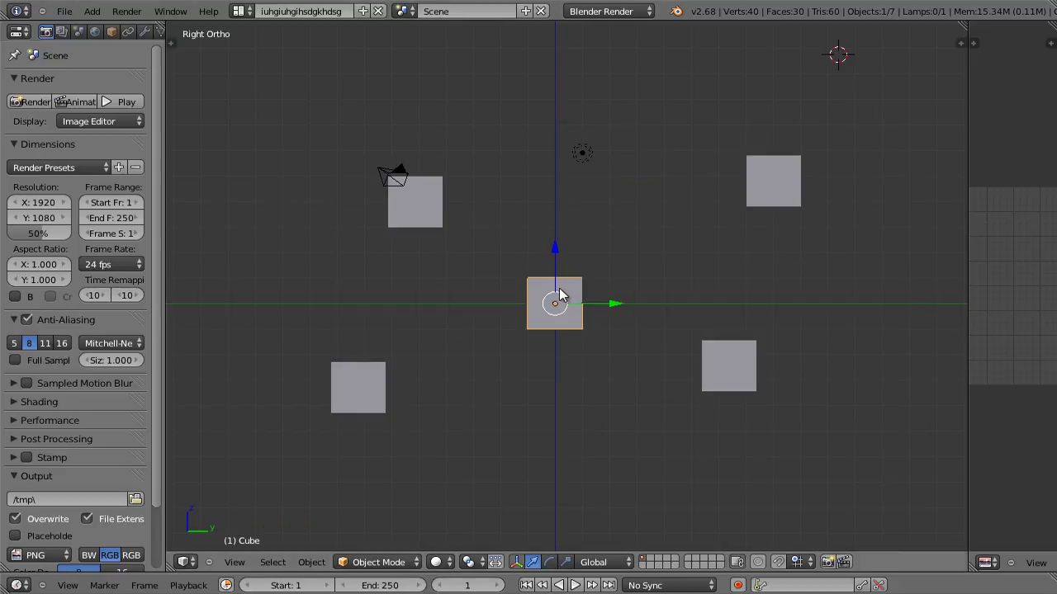
{"action": "mouse_move", "coordinate": [559, 288]}
{"action": "middle_mouse_down"}
{"action": "mouse_move", "coordinate": [579, 241]}
{"action": "mouse_move", "coordinate": [575, 293]}
{"action": "middle_mouse_up"}
{"action": "scroll", "coordinate": [576, 293], "scroll_direction": "up", "scroll_amount": 10}
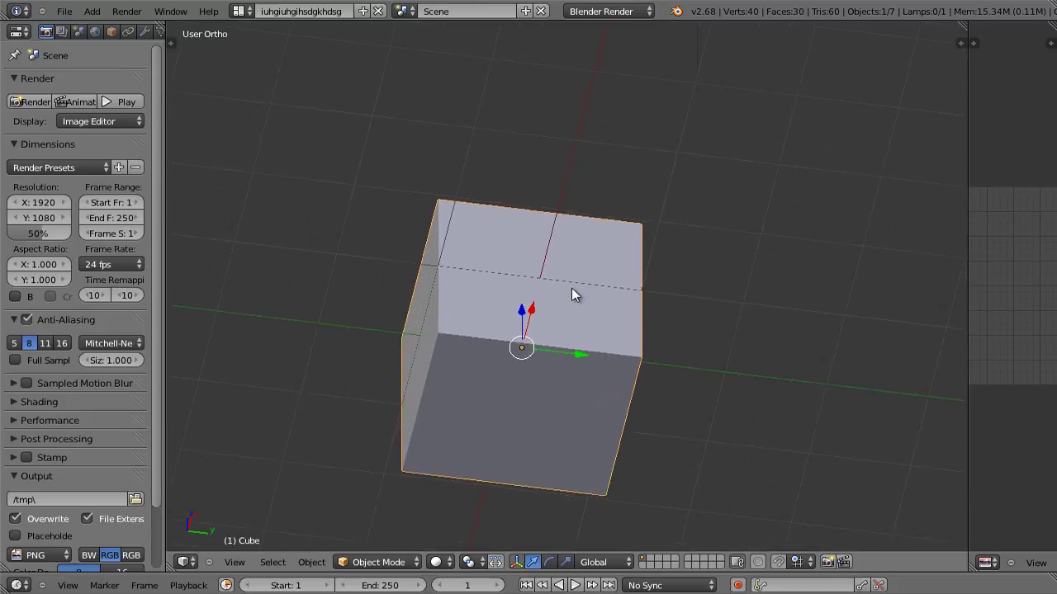
{"action": "scroll", "coordinate": [571, 295], "scroll_direction": "up", "scroll_amount": 3}
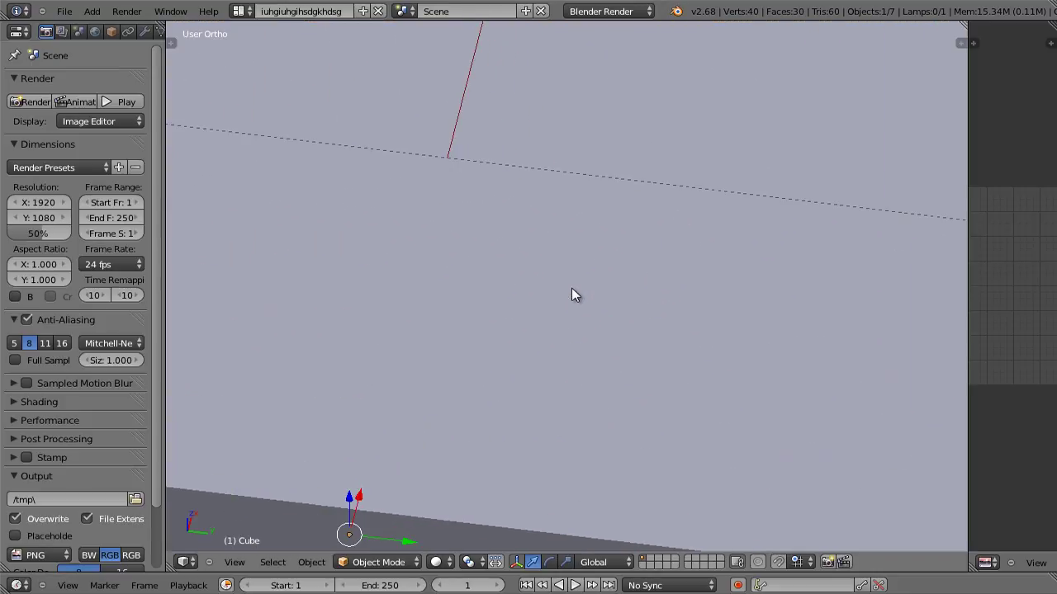
{"action": "scroll", "coordinate": [571, 294], "scroll_direction": "down", "scroll_amount": 2}
{"action": "scroll", "coordinate": [571, 302], "scroll_direction": "down", "scroll_amount": 12}
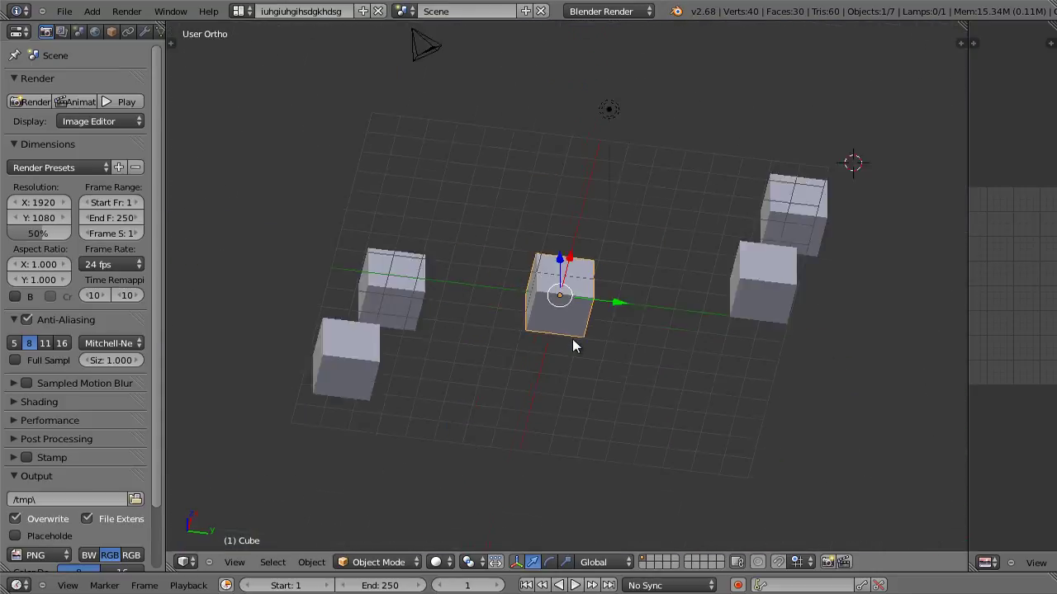
{"action": "scroll", "coordinate": [575, 275], "scroll_direction": "up", "scroll_amount": 12}
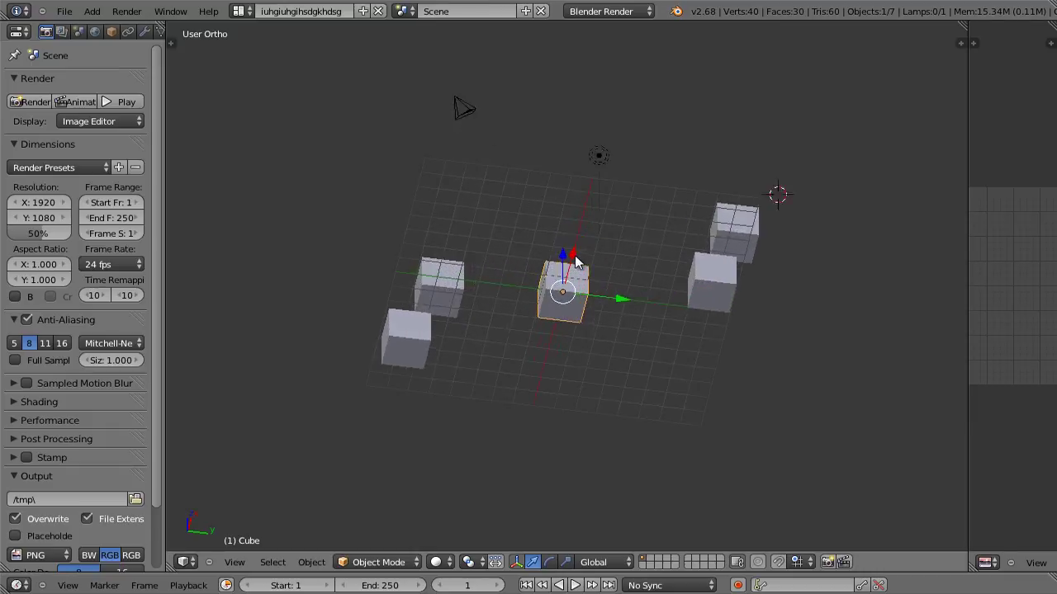
{"action": "scroll", "coordinate": [575, 249], "scroll_direction": "up", "scroll_amount": 3}
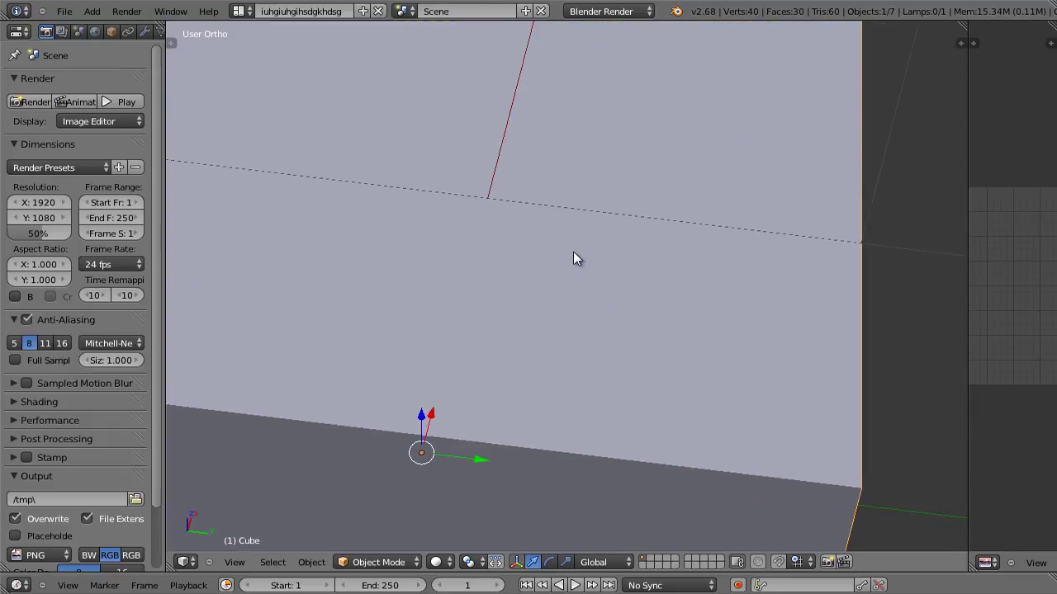
{"action": "scroll", "coordinate": [573, 264], "scroll_direction": "down", "scroll_amount": 5}
{"action": "scroll", "coordinate": [572, 281], "scroll_direction": "down", "scroll_amount": 12}
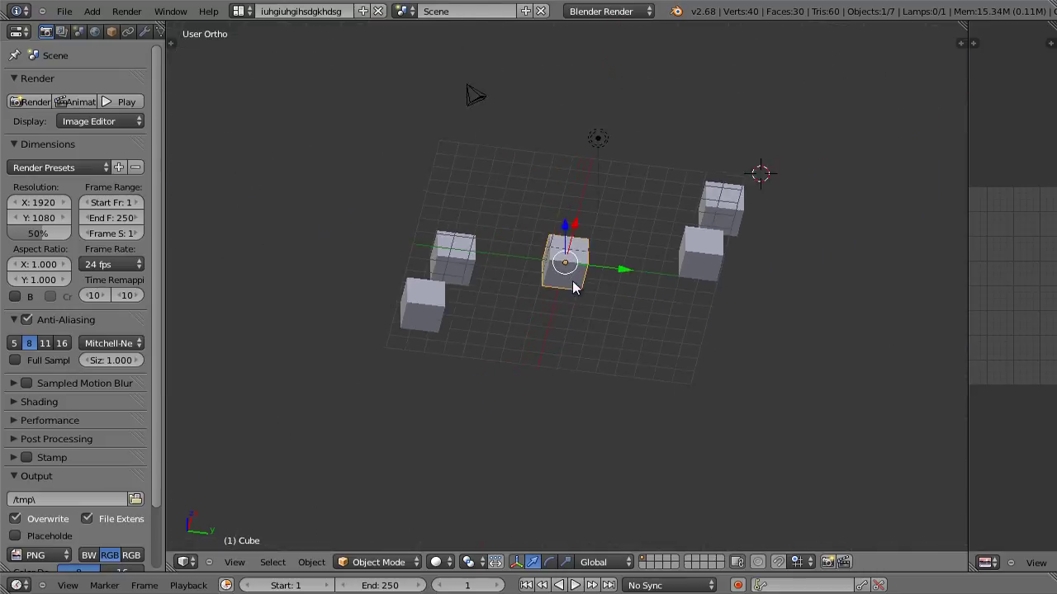
{"action": "scroll", "coordinate": [572, 269], "scroll_direction": "up", "scroll_amount": 6}
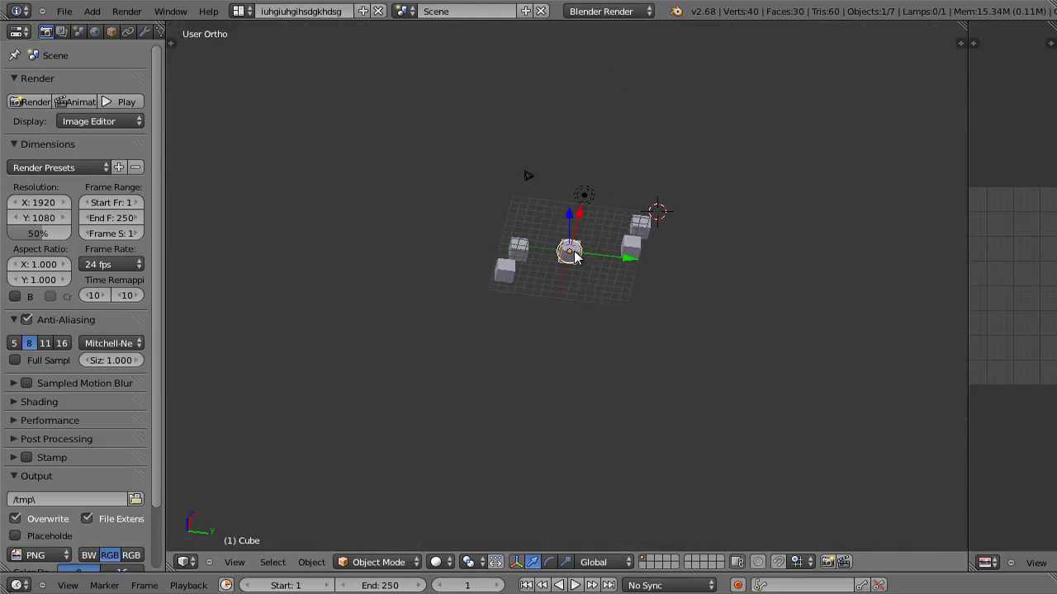
{"action": "scroll", "coordinate": [573, 251], "scroll_direction": "up", "scroll_amount": 5}
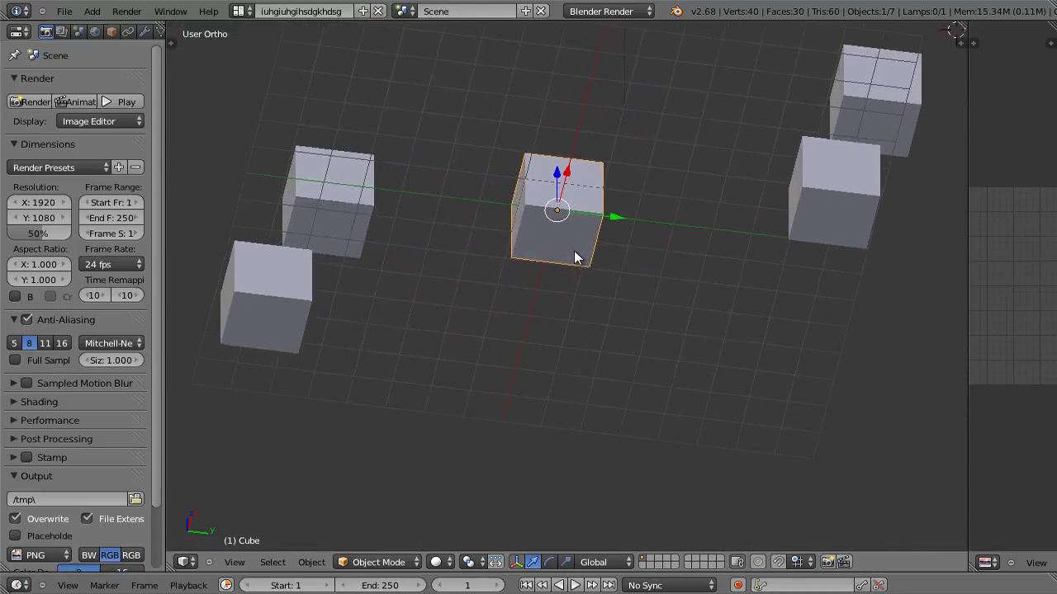
- Orbit the view lower, then higher to see more cubes, and reopen User Preferences
{"action": "middle_click_drag", "start_coordinate": [598, 180], "coordinate": [564, 282]}
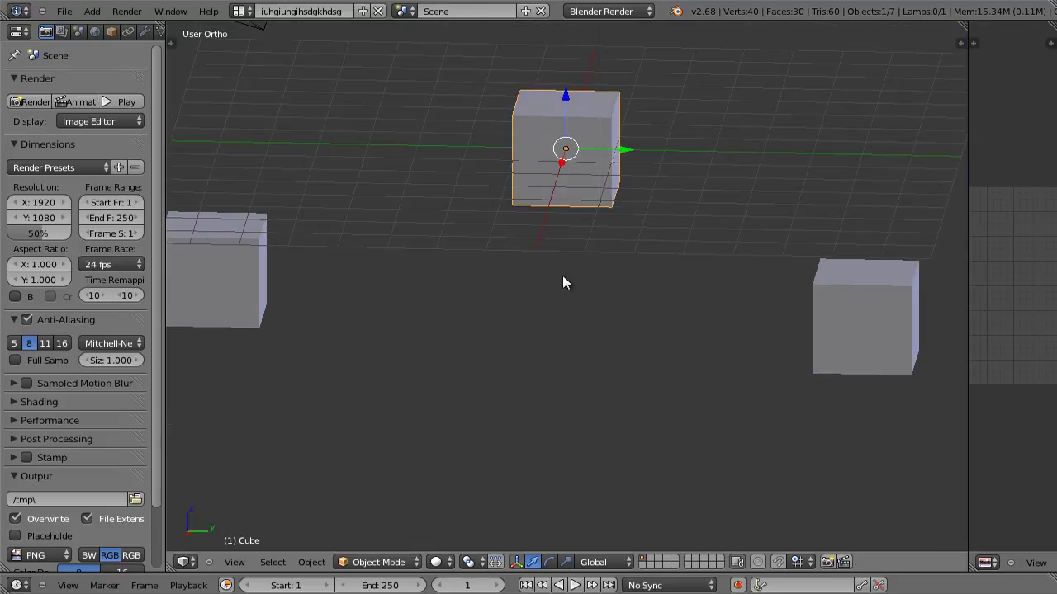
{"action": "middle_click_drag", "start_coordinate": [584, 144], "coordinate": [572, 294]}
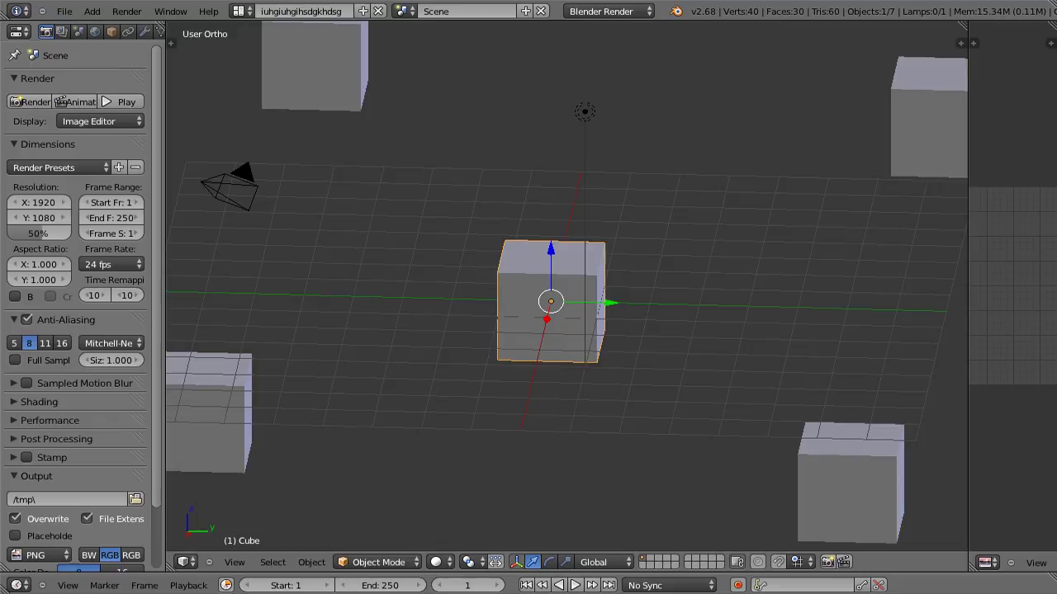
{"action": "key", "text": "ctrl+alt+u"}
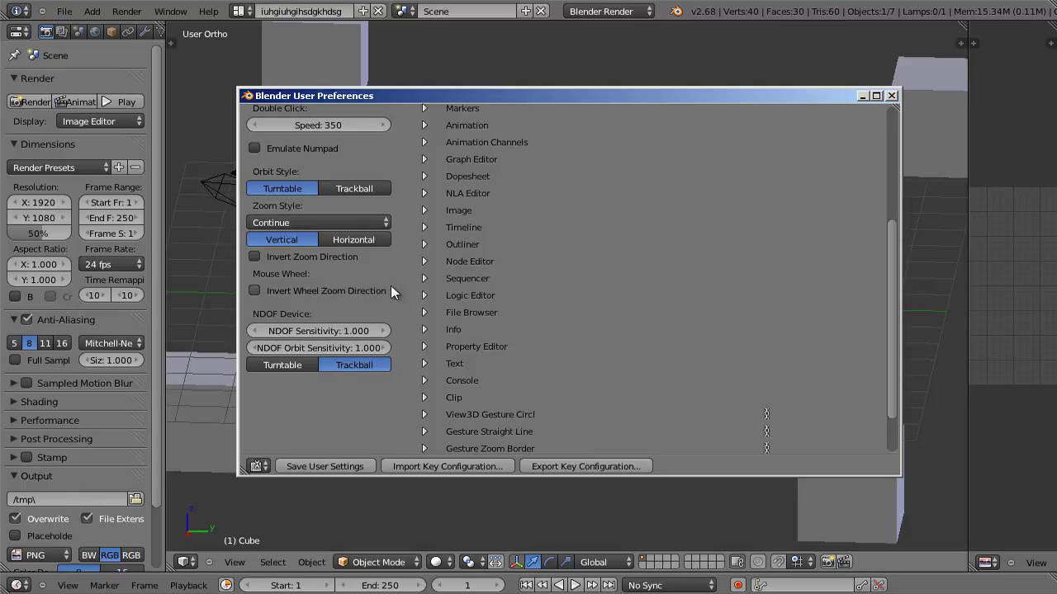
- Browse the Window key bindings, collapse them, and save the user settings
{"action": "scroll", "coordinate": [525, 173], "scroll_direction": "up", "scroll_amount": 6}
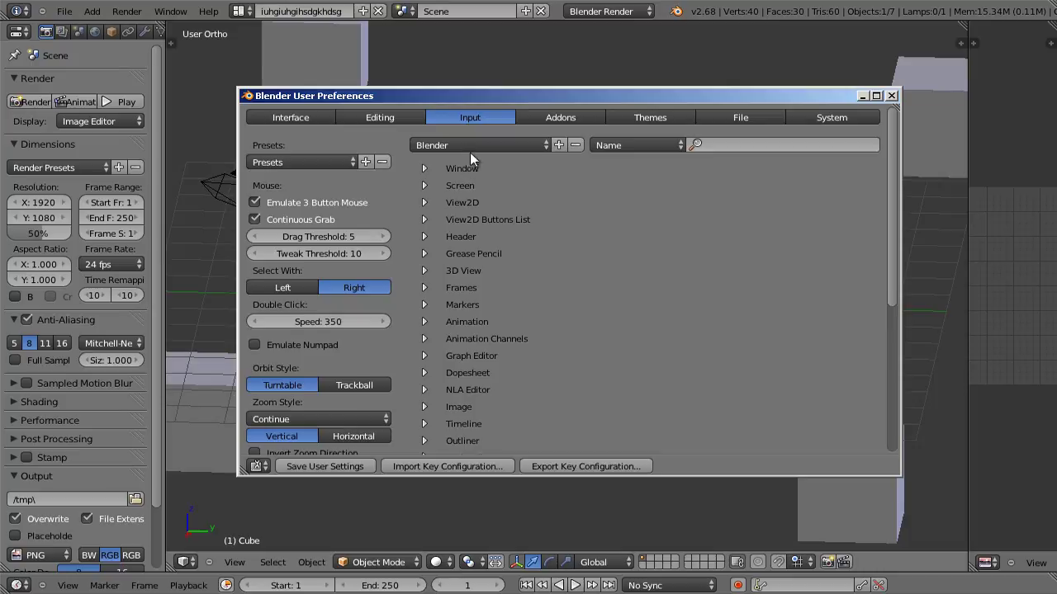
{"action": "left_click", "coordinate": [422, 166]}
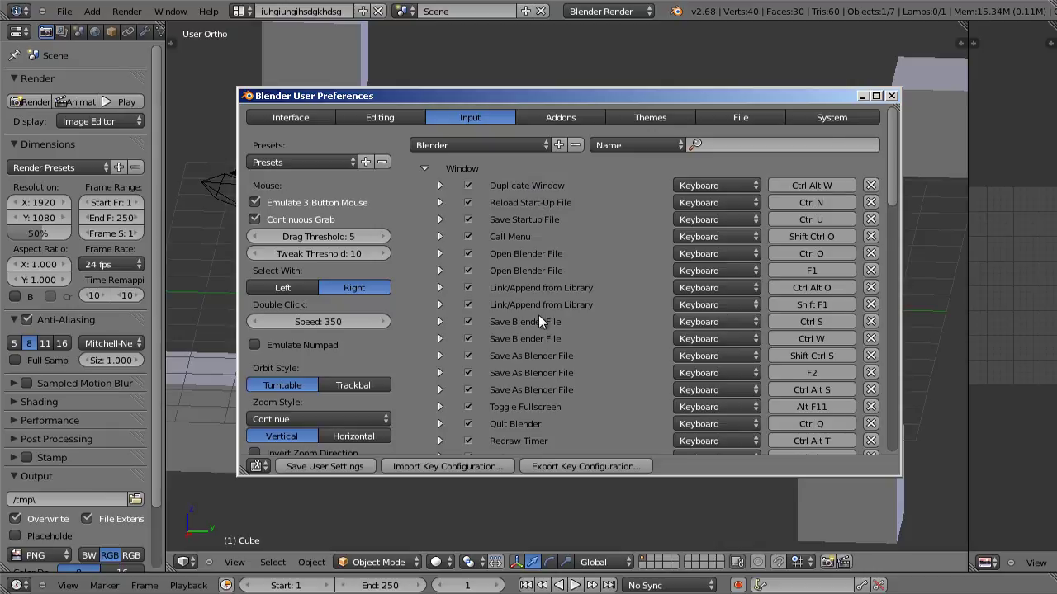
{"action": "scroll", "coordinate": [562, 347], "scroll_direction": "down", "scroll_amount": 5}
{"action": "scroll", "coordinate": [563, 334], "scroll_direction": "down", "scroll_amount": 12}
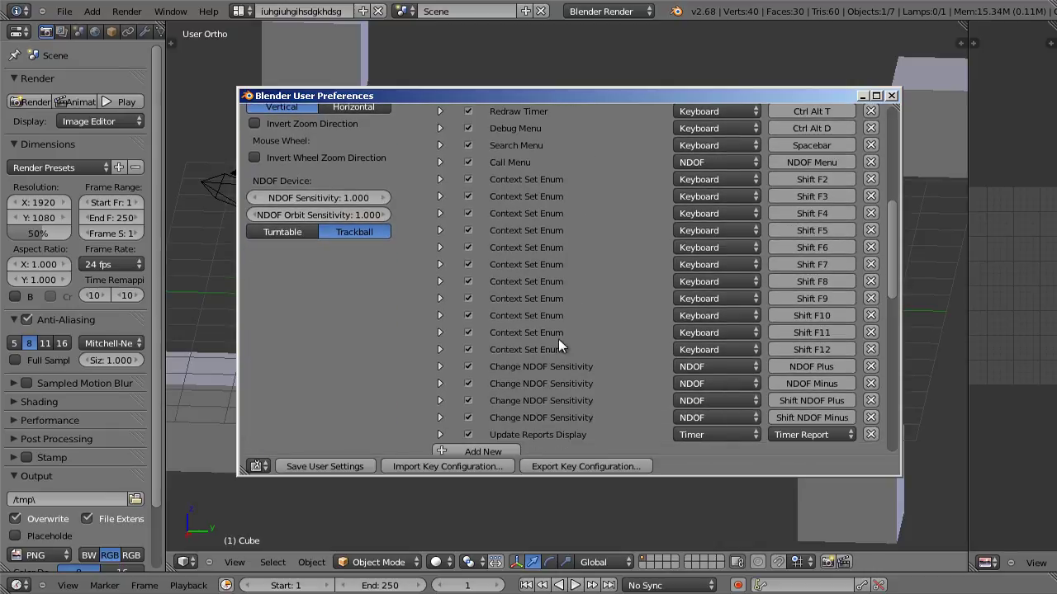
{"action": "scroll", "coordinate": [570, 177], "scroll_direction": "up", "scroll_amount": 10}
{"action": "scroll", "coordinate": [582, 190], "scroll_direction": "up", "scroll_amount": 6}
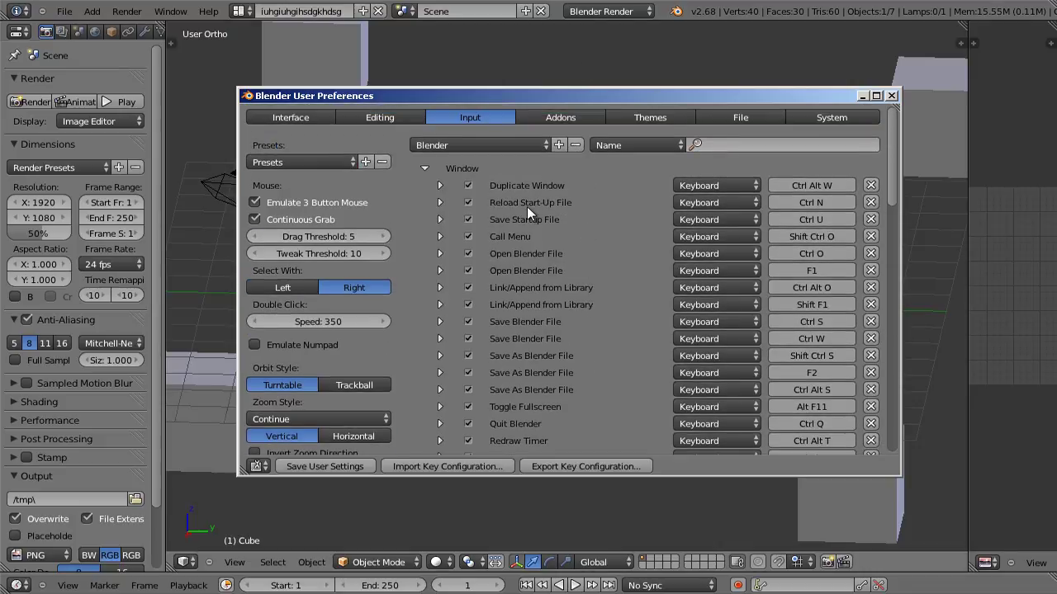
{"action": "left_click", "coordinate": [423, 169]}
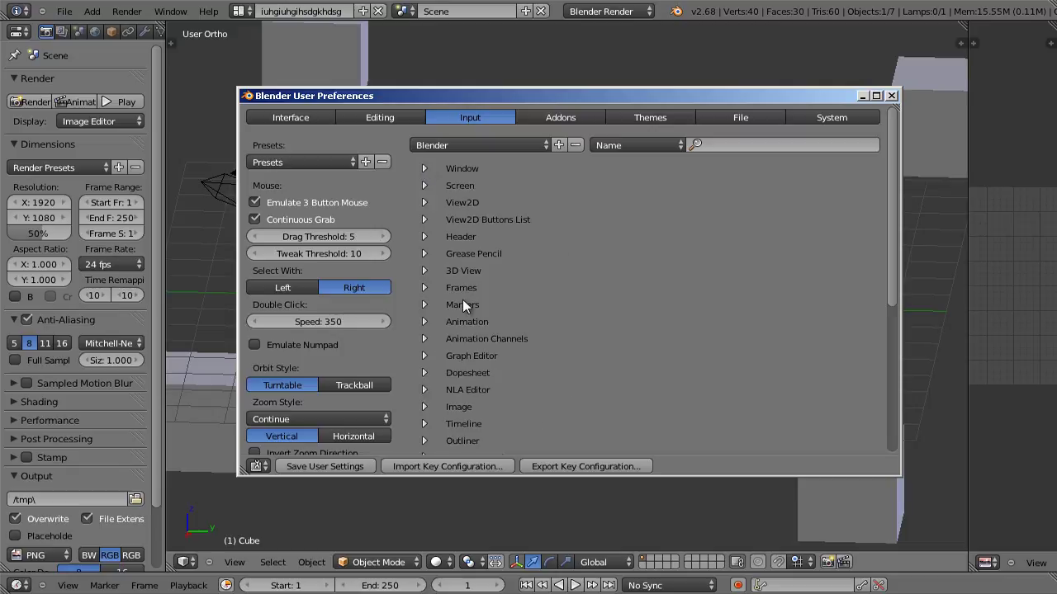
{"action": "left_click", "coordinate": [350, 465]}
- In the add-ons list, enable Add Curve: Sapling and Add Mesh: BoltFactory, then disable both again
{"action": "left_click", "coordinate": [539, 119]}
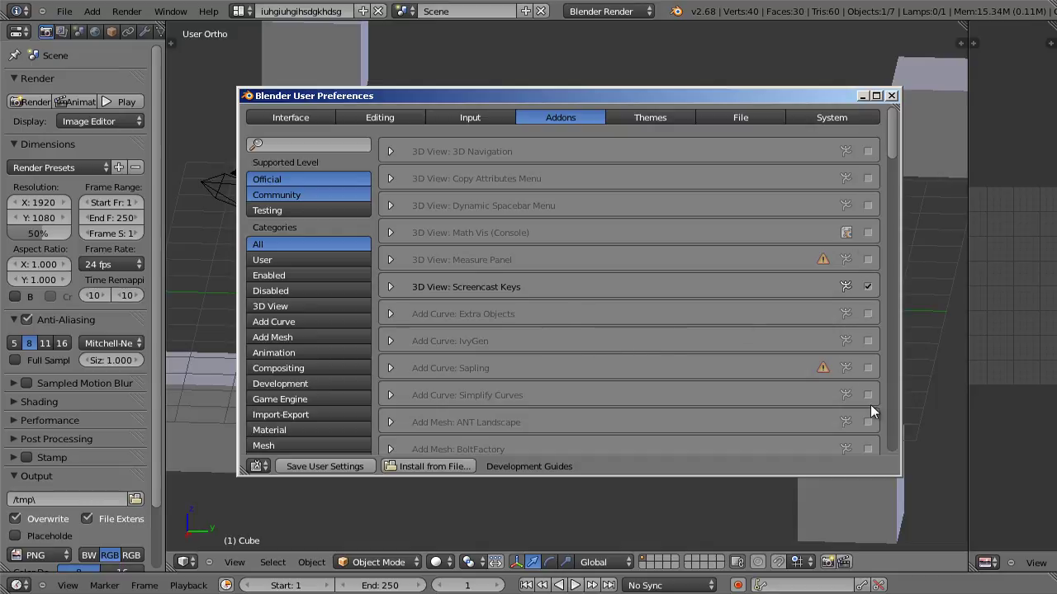
{"action": "scroll", "coordinate": [845, 340], "scroll_direction": "down", "scroll_amount": 3}
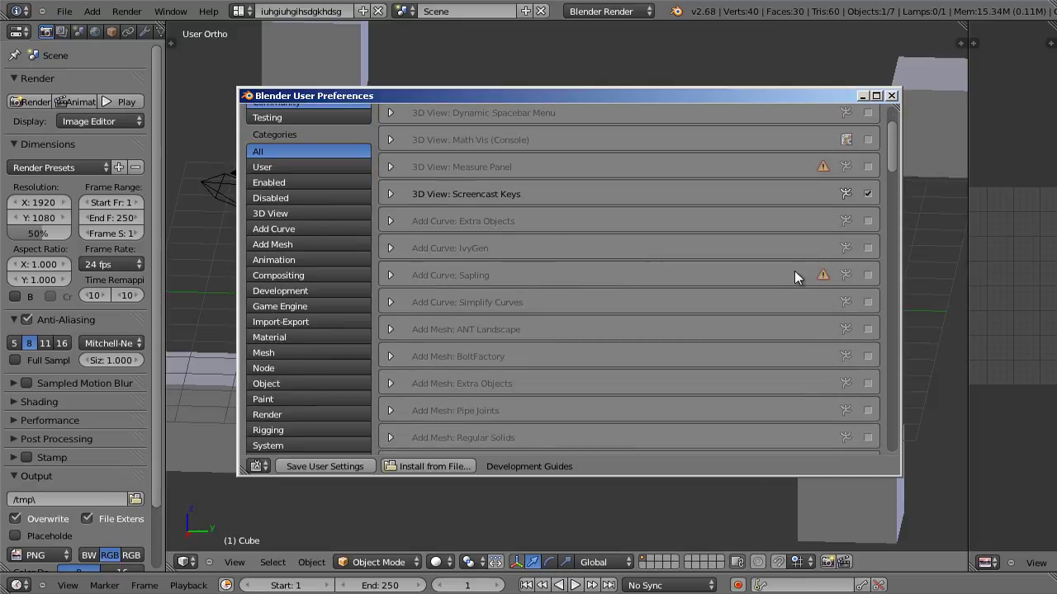
{"action": "left_click", "coordinate": [867, 275]}
{"action": "left_click", "coordinate": [866, 356]}
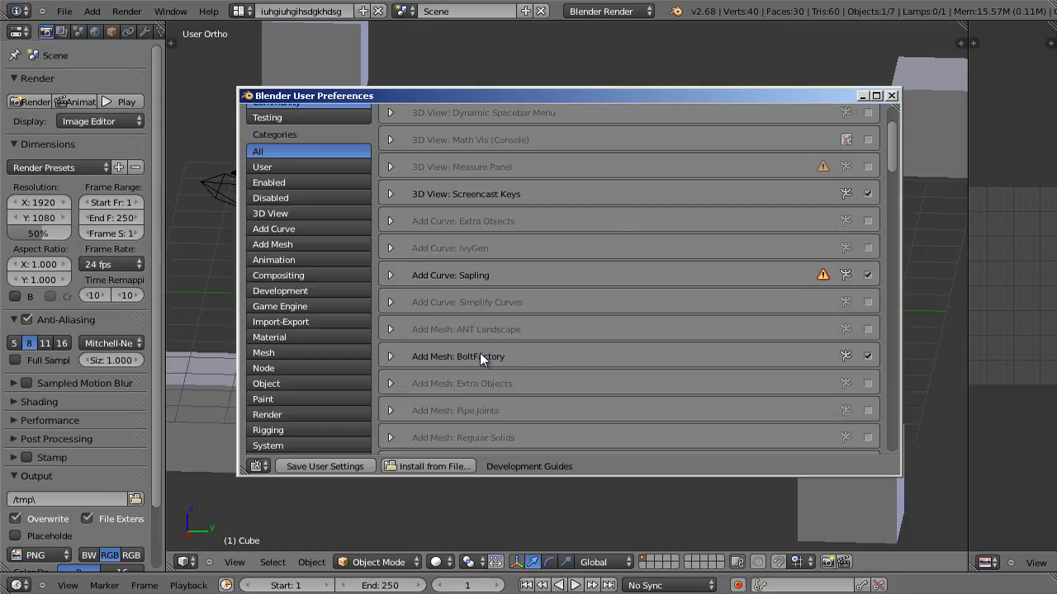
{"action": "left_click", "coordinate": [867, 275]}
{"action": "left_click", "coordinate": [868, 356]}
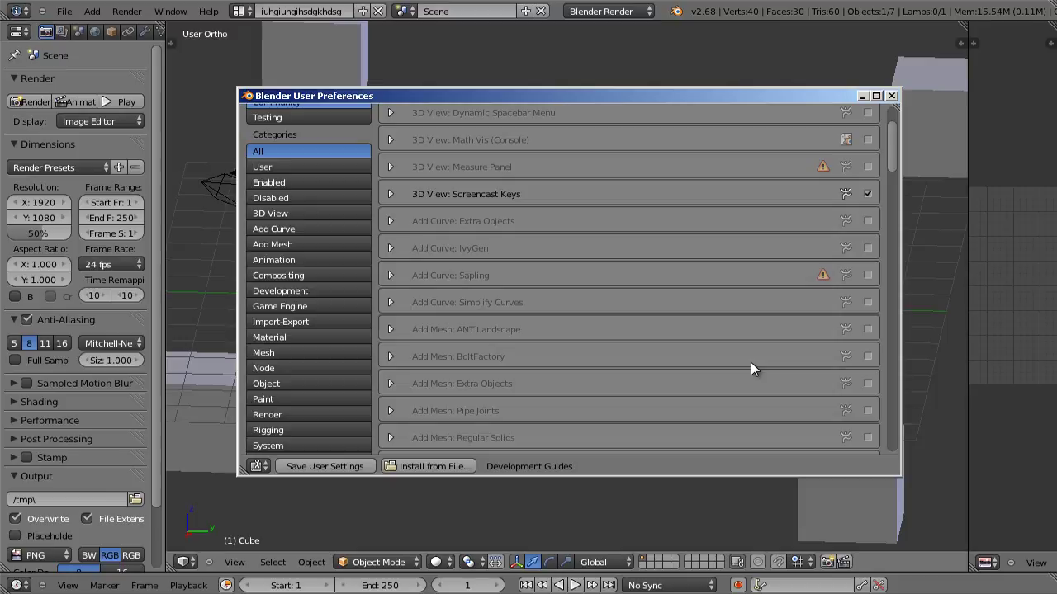
- Use the button at the bottom of the preferences and scroll the add-ons list back to the top
{"action": "scroll", "coordinate": [750, 368], "scroll_direction": "down", "scroll_amount": 1}
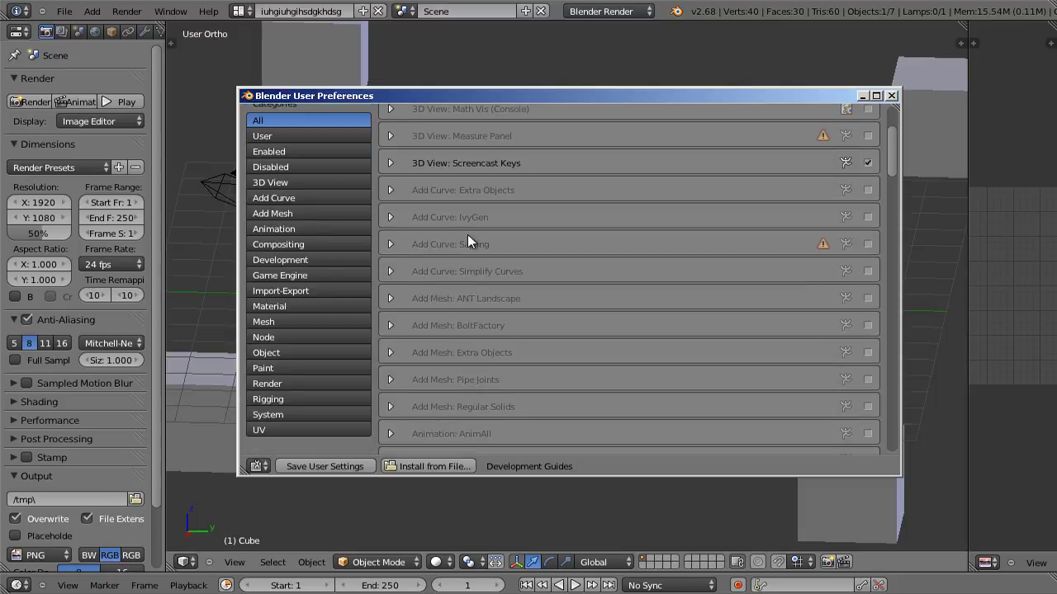
{"action": "left_click", "coordinate": [329, 466]}
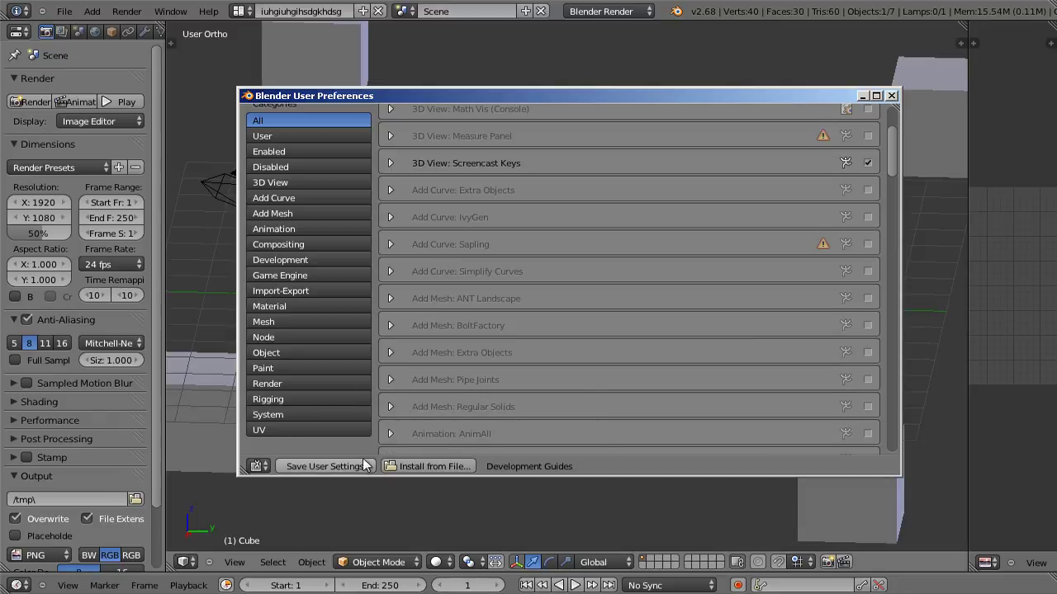
{"action": "scroll", "coordinate": [628, 328], "scroll_direction": "up", "scroll_amount": 5}
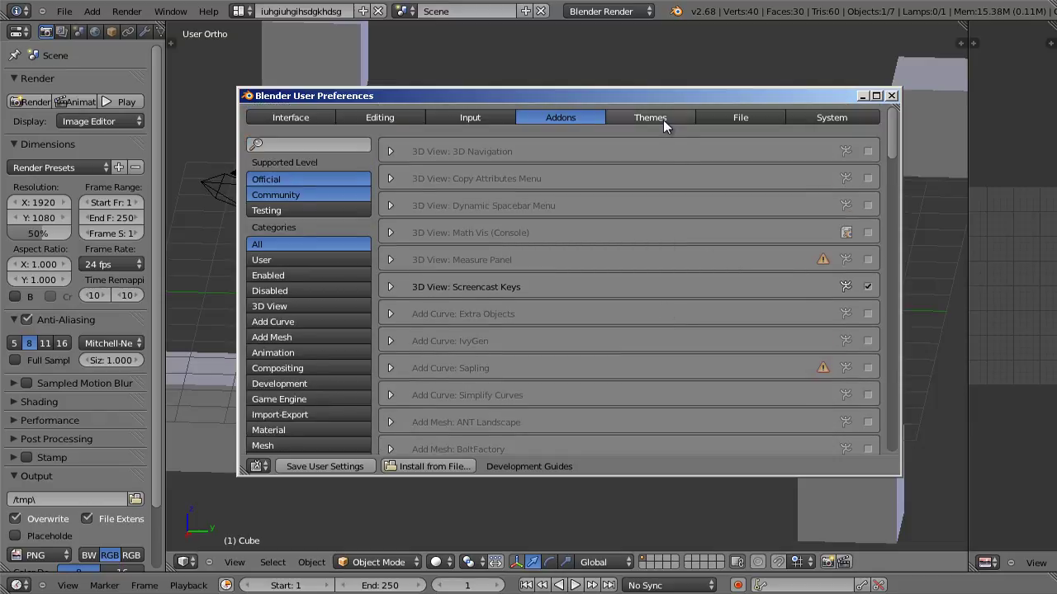
- Review the Themes colour settings, save the user settings and close the preferences window
{"action": "left_click", "coordinate": [663, 120]}
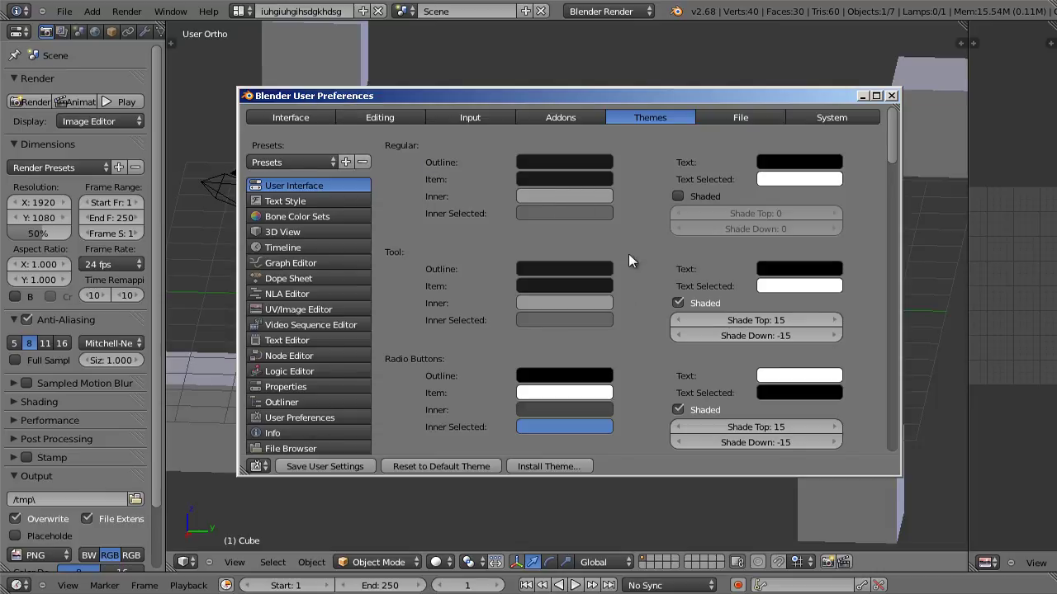
{"action": "scroll", "coordinate": [628, 262], "scroll_direction": "down", "scroll_amount": 5}
{"action": "left_click_drag", "start_coordinate": [889, 175], "coordinate": [889, 150]}
{"action": "left_click", "coordinate": [337, 467]}
{"action": "left_click", "coordinate": [892, 96]}
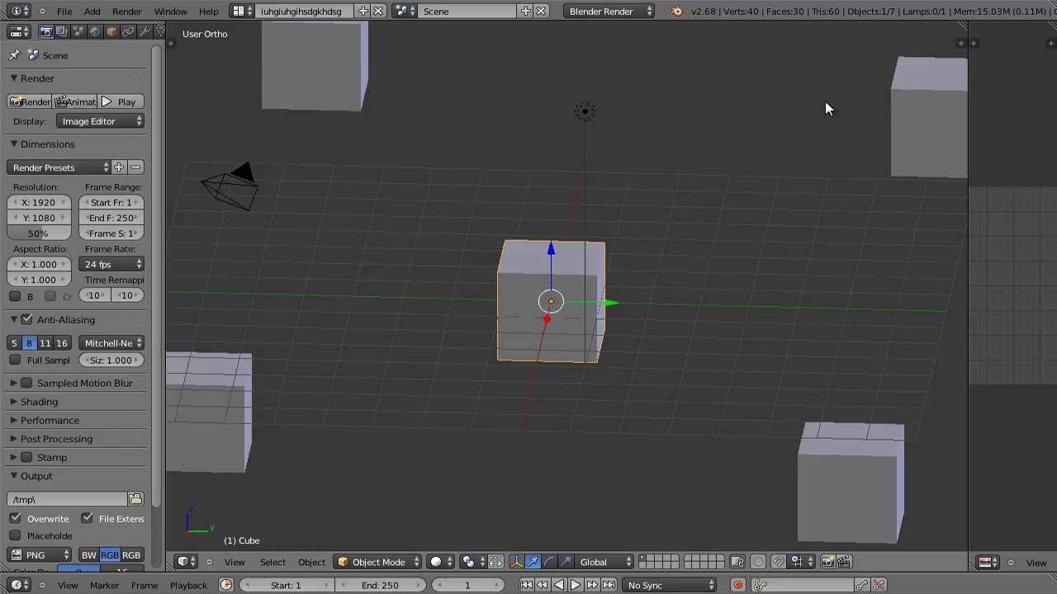